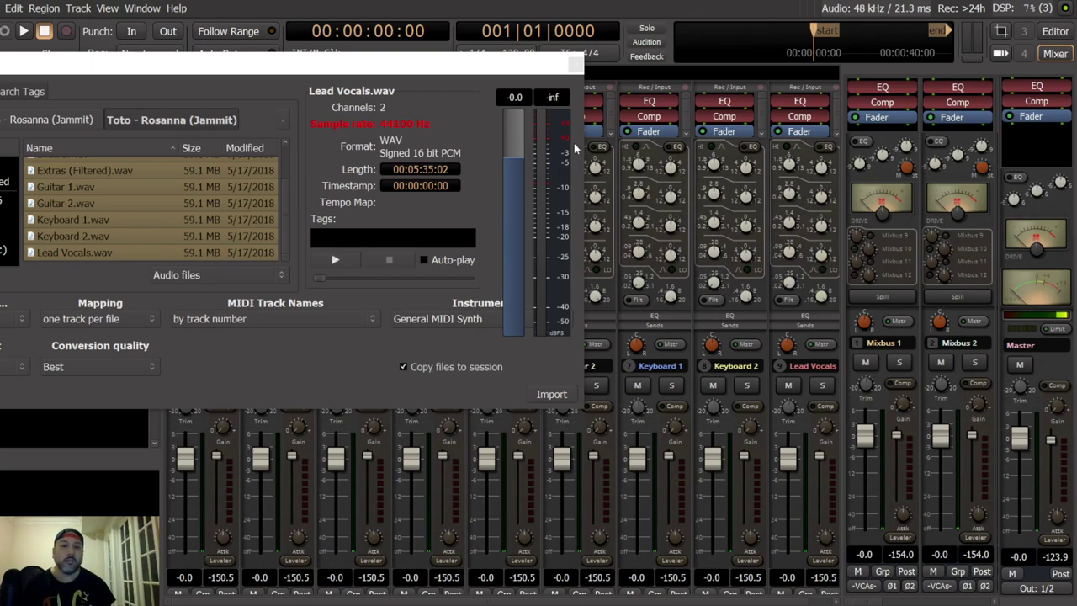
Step: Close the audio import window and place the playhead at 00:00:37:10 in the editor timeline
click(576, 64)
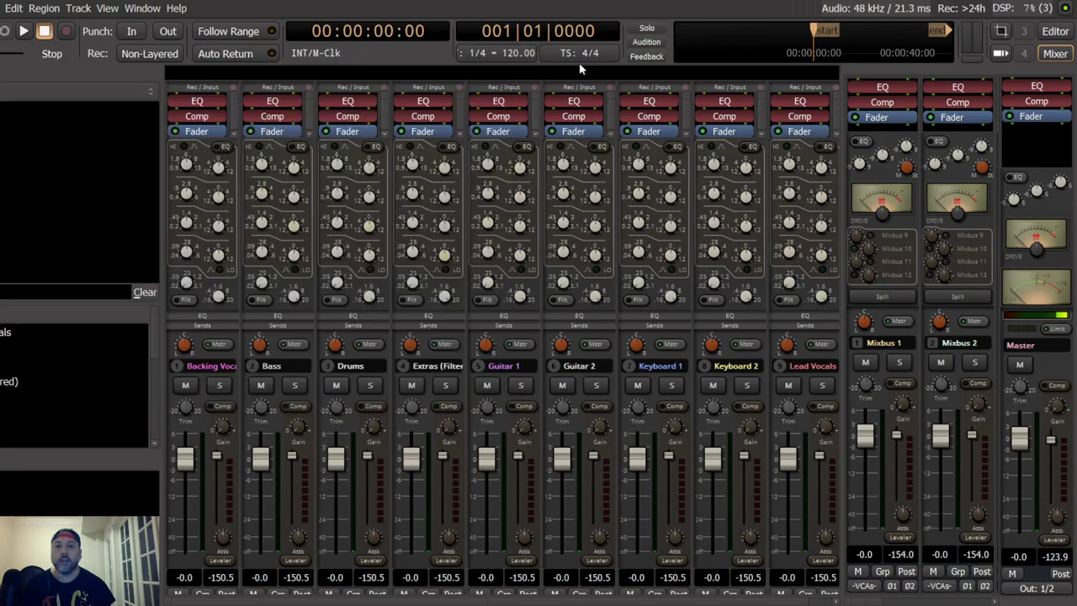
click(220, 54)
click(1055, 31)
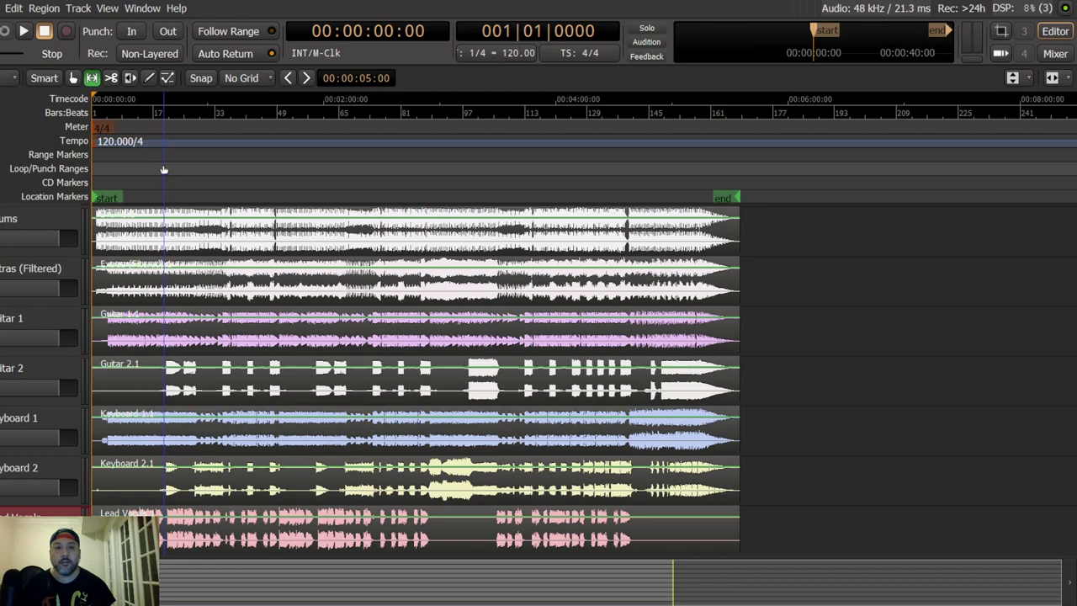
click(165, 169)
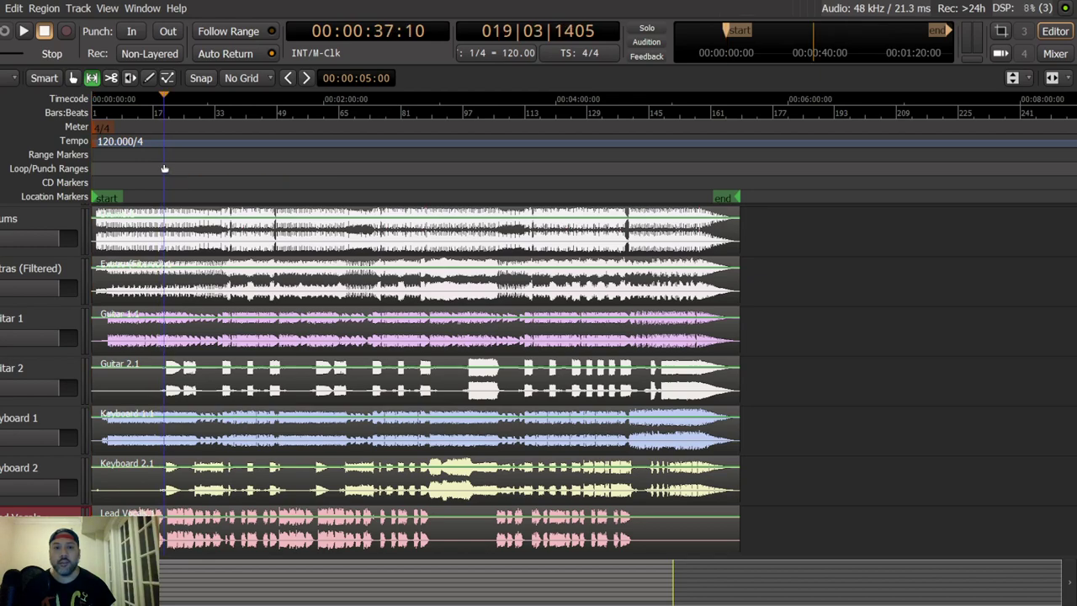
Step: Mute every track except Drums in the mixer, leaving the Drums track without solo
click(47, 217)
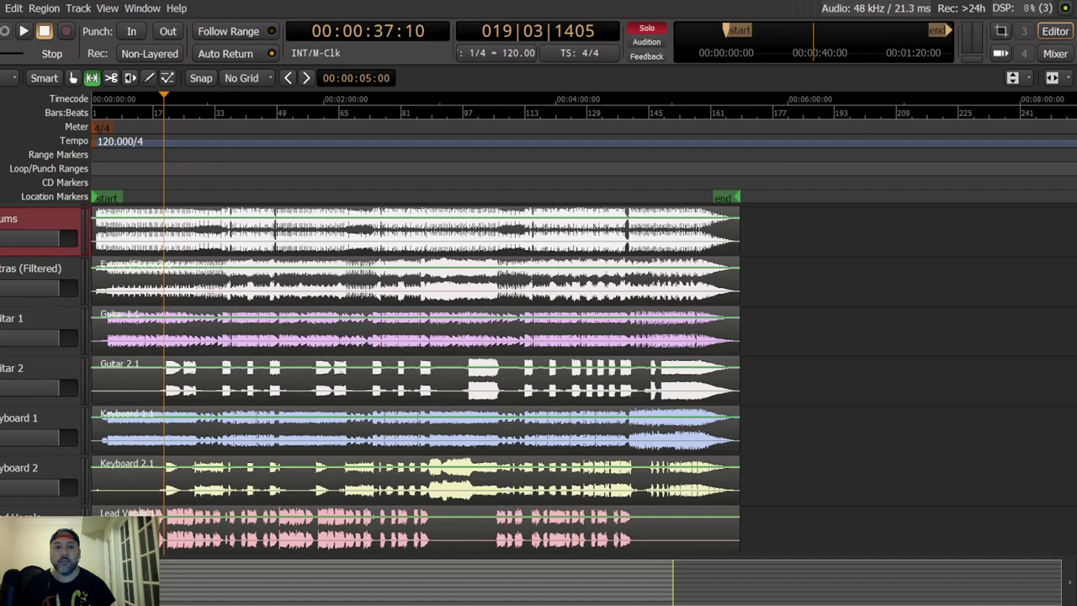
click(1055, 53)
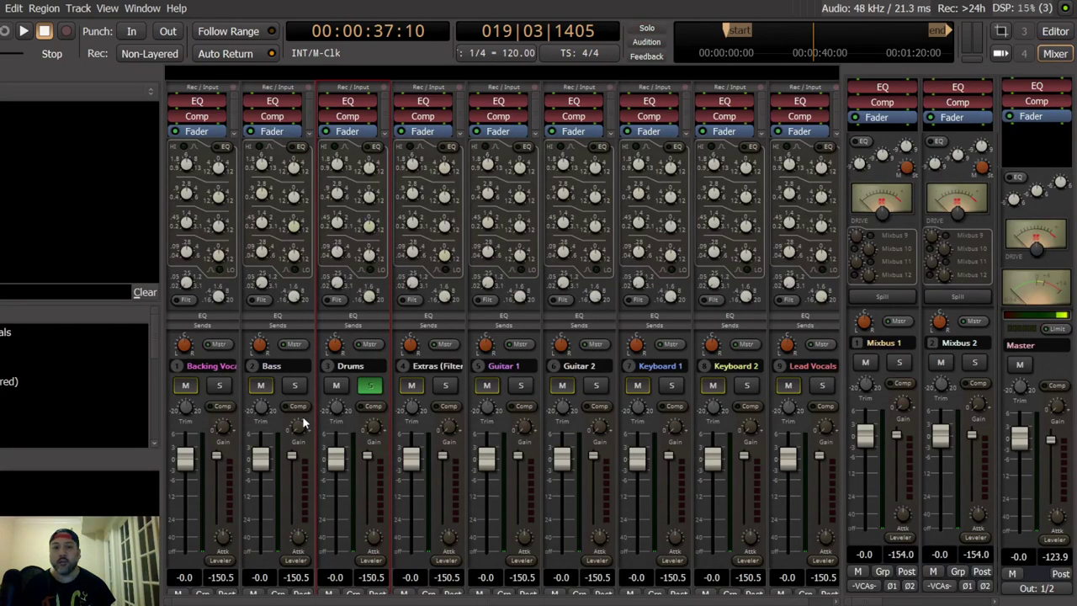
click(186, 385)
click(260, 386)
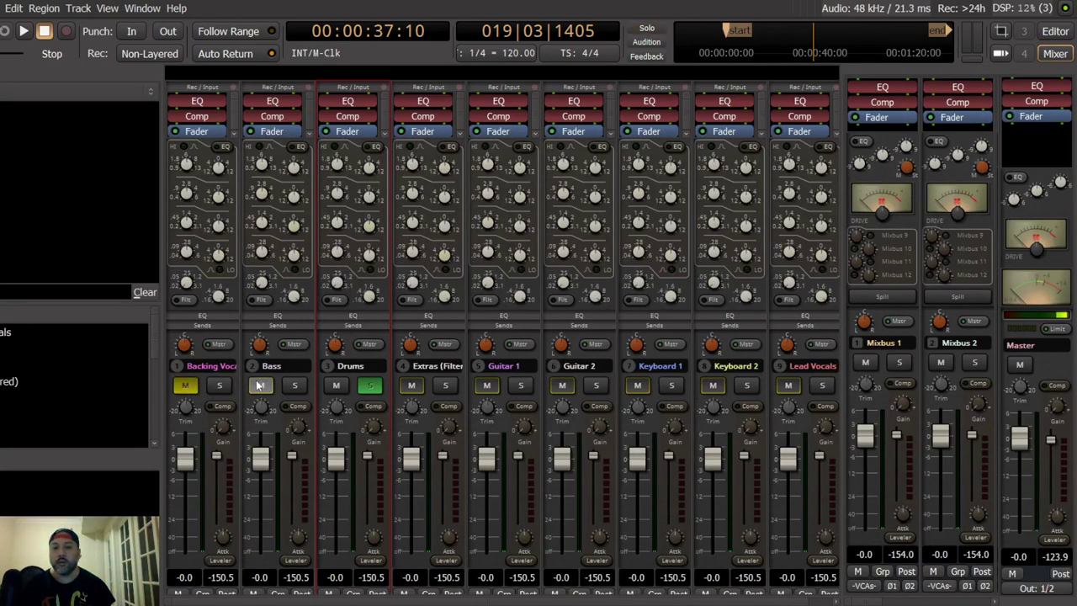
click(411, 386)
click(486, 386)
click(562, 386)
click(637, 385)
click(713, 385)
click(789, 385)
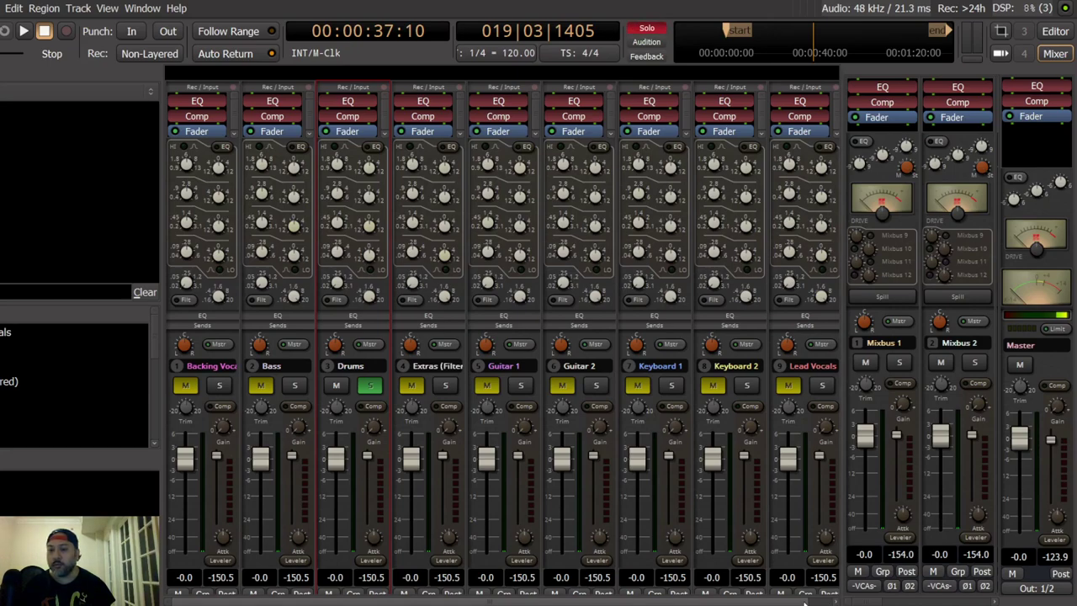
scroll(829, 347, right, 1)
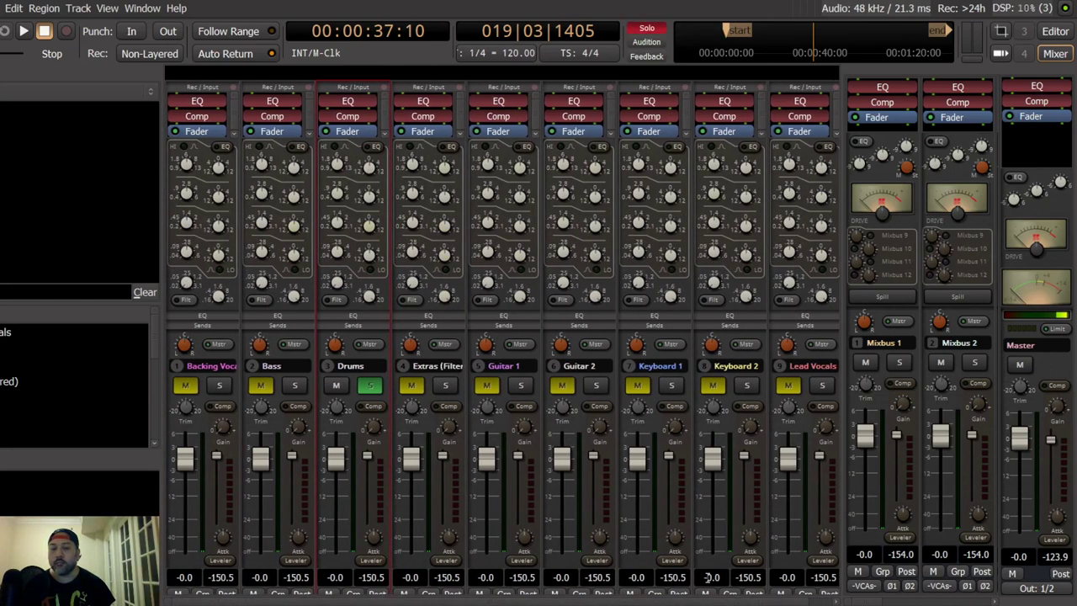
click(367, 385)
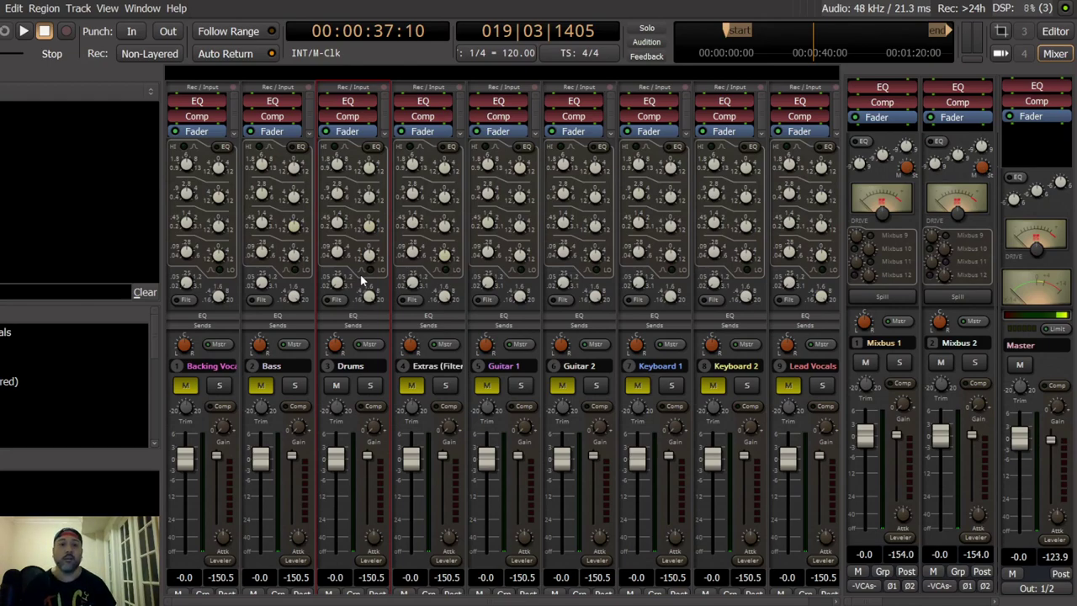
Step: Look over the track arrangement, play a short test and check the audio levels in OBS before returning to the mixer
click(1051, 54)
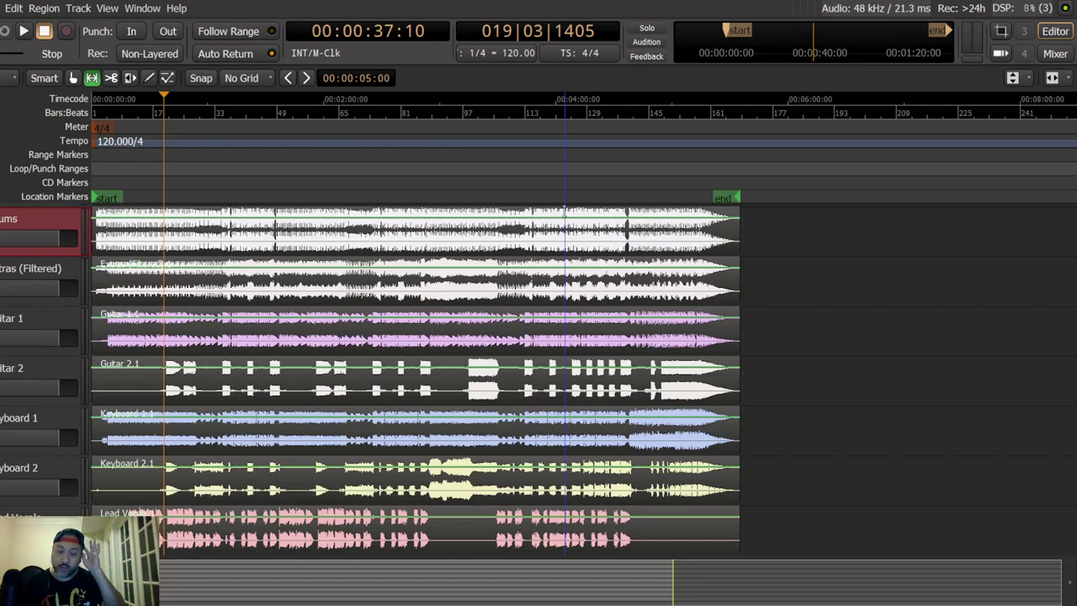
click(1058, 54)
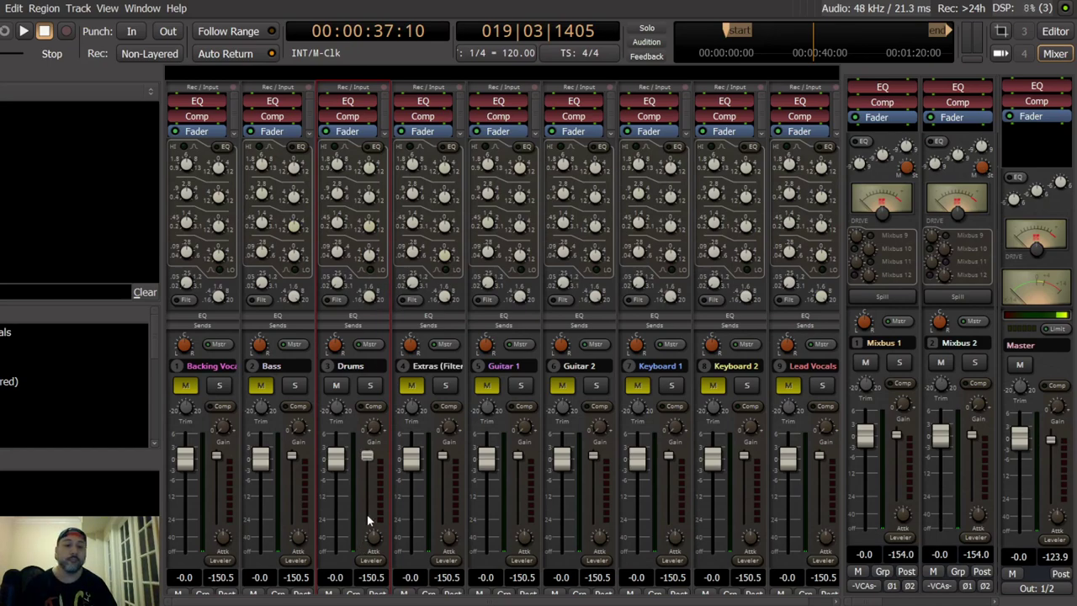
key(space)
key(space)
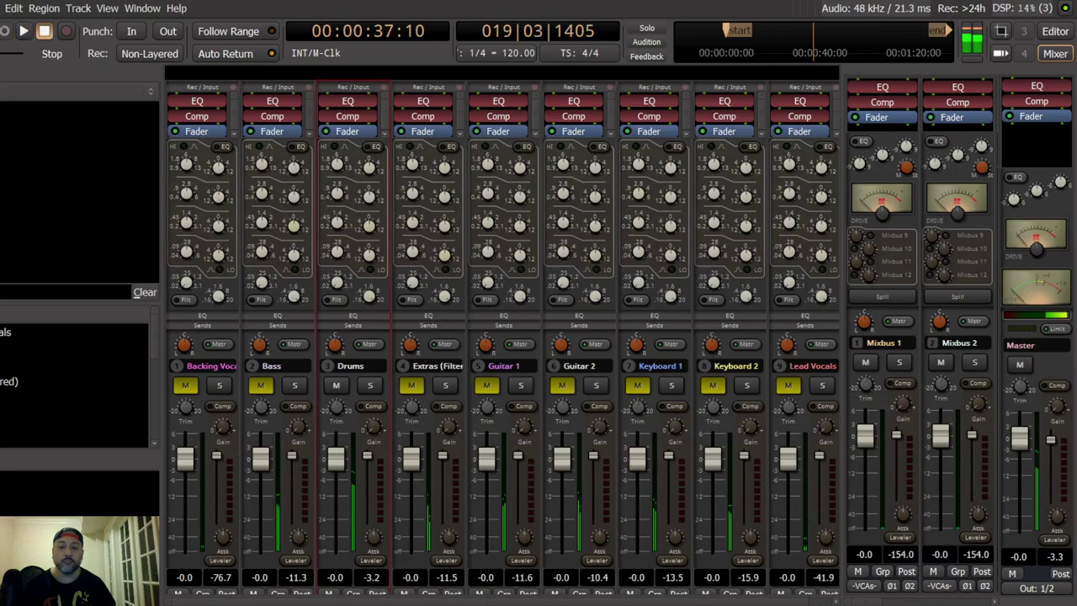
key(alt+Tab)
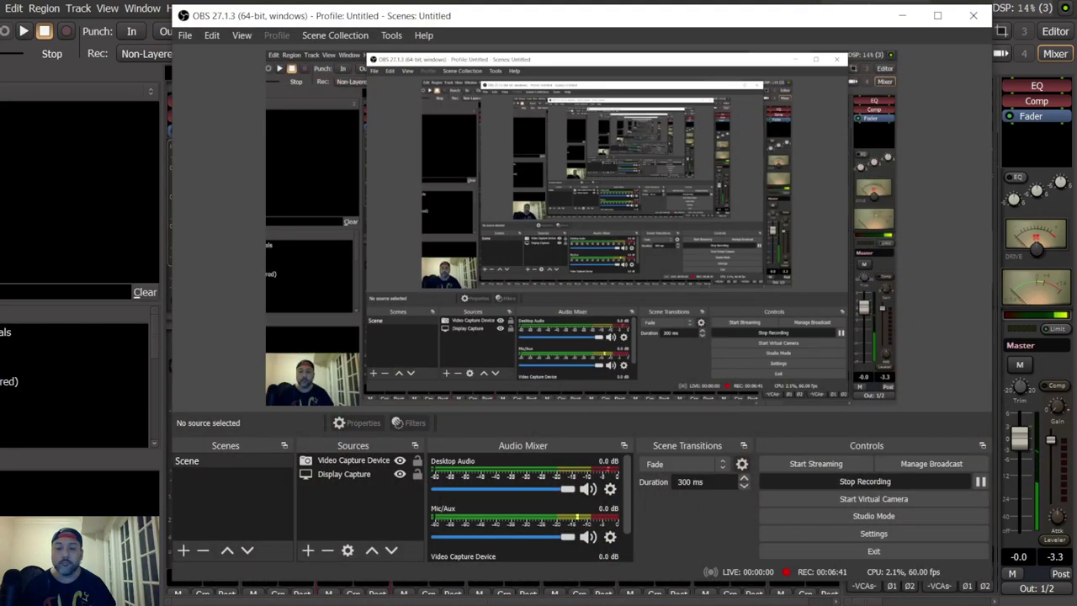
click(901, 15)
Step: During playback, lower the Drums compressor threshold to about -19.1 and adjust its low EQ band
key(space)
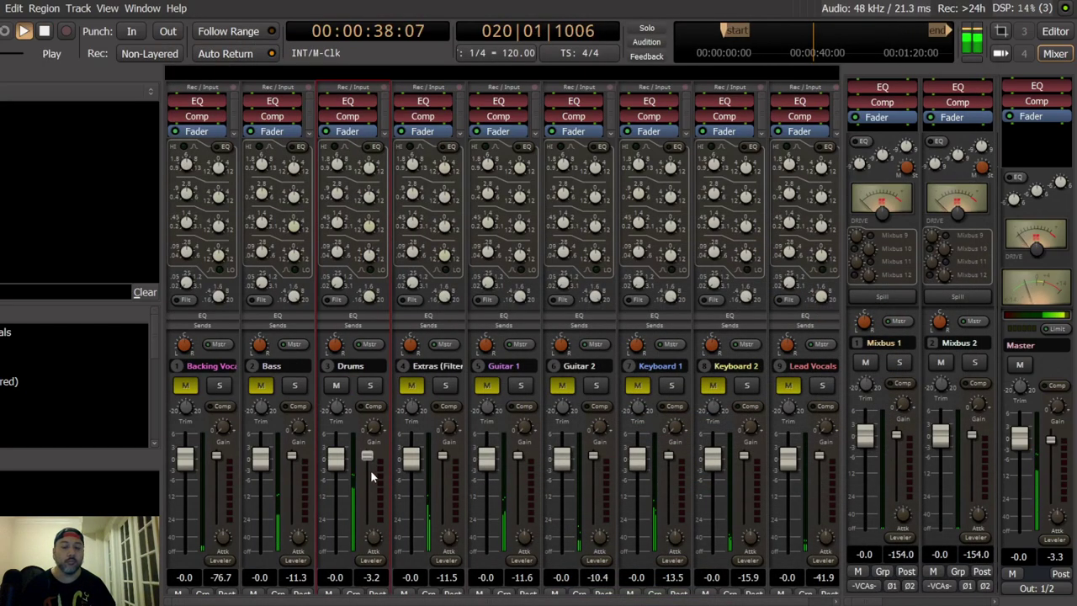
scroll(371, 478, down, 5)
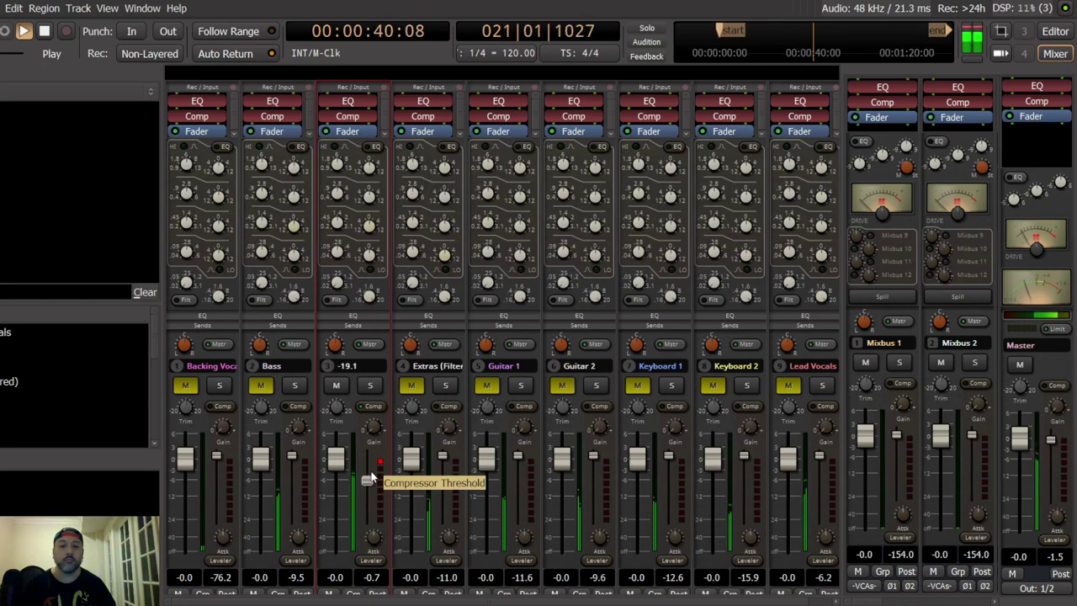
scroll(336, 257, down, 3)
drag(335, 258, 373, 259)
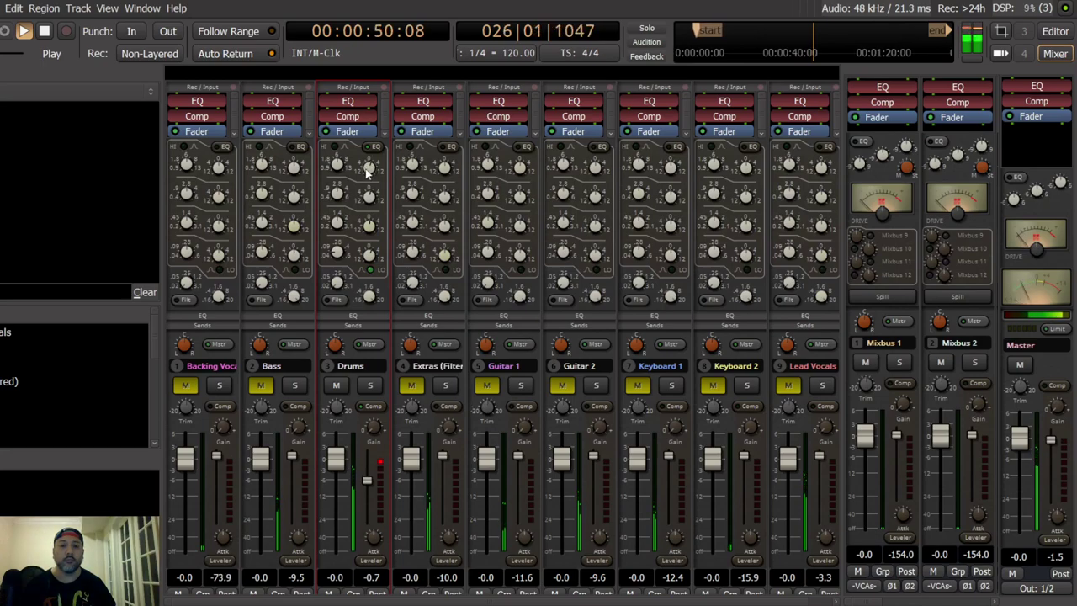
Step: Unmute Bass, set its compressor threshold to about -24.4 and boost its low EQ band at 80 Hz
drag(291, 455, 291, 482)
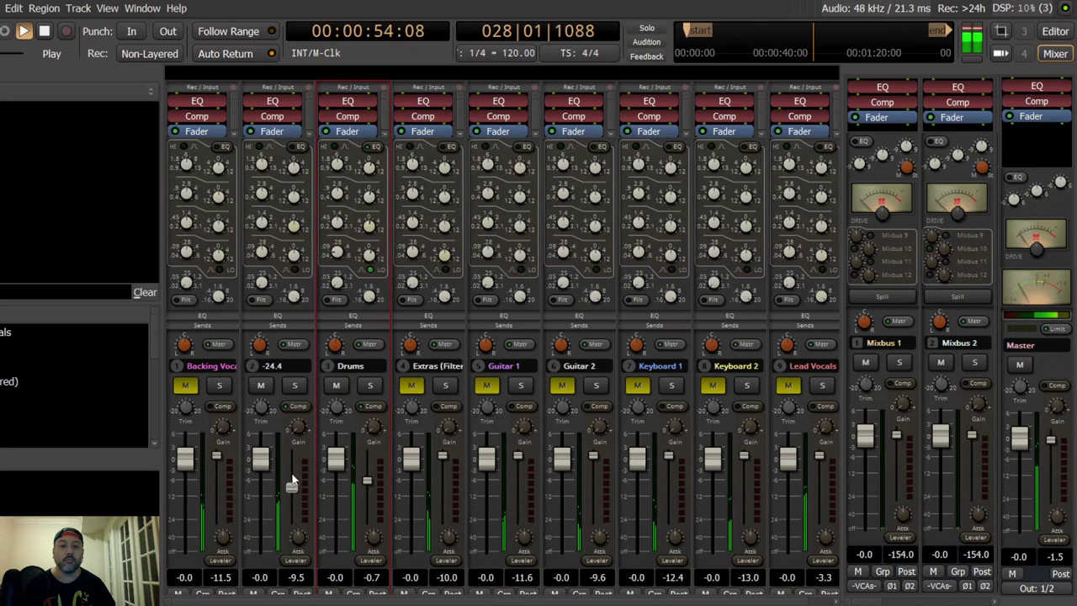
mouse_move(261, 254)
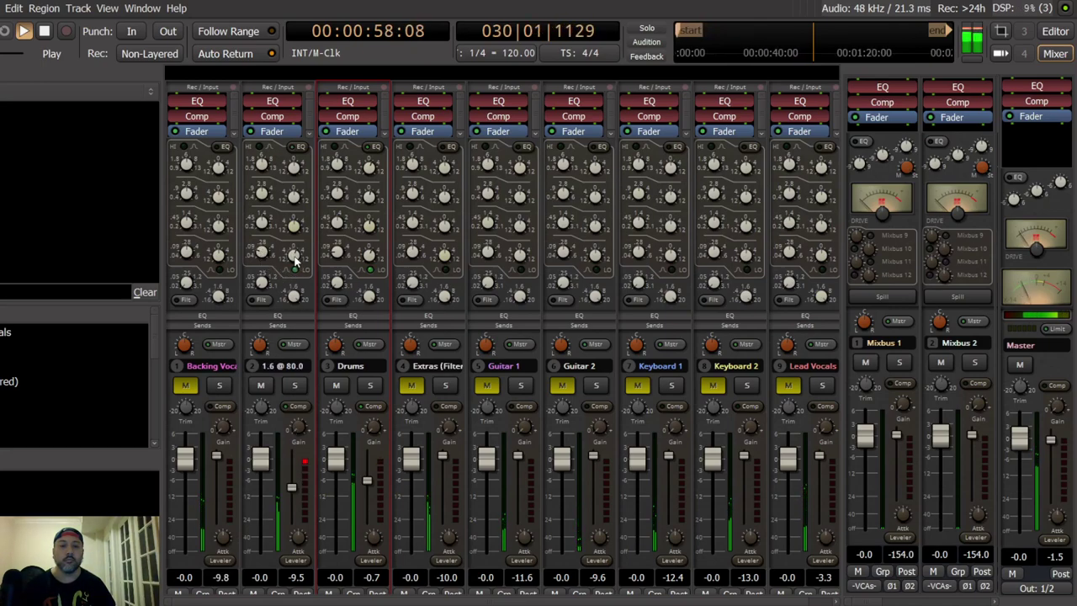
Step: Lower the Bass fader to about -4.6 dB against the drums, replaying the section from the playhead start
drag(264, 460, 265, 492)
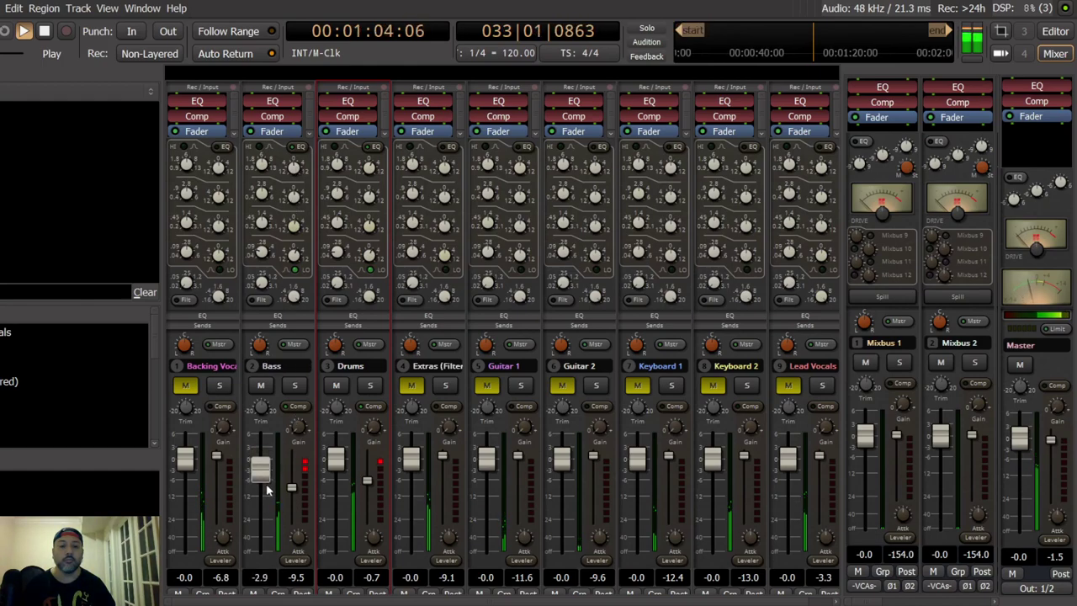
drag(269, 488, 271, 501)
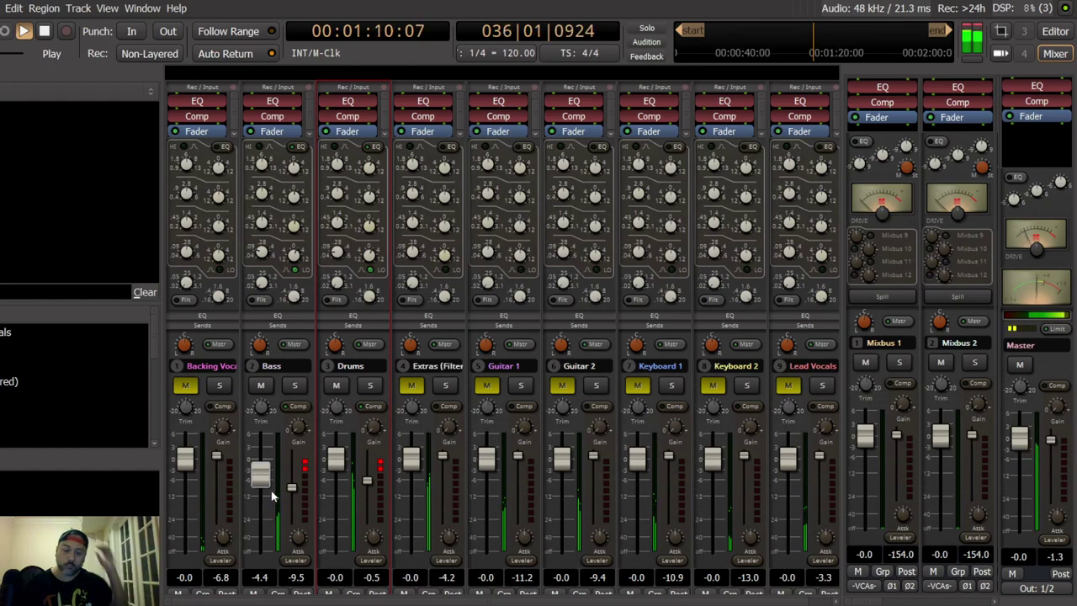
drag(263, 480, 269, 480)
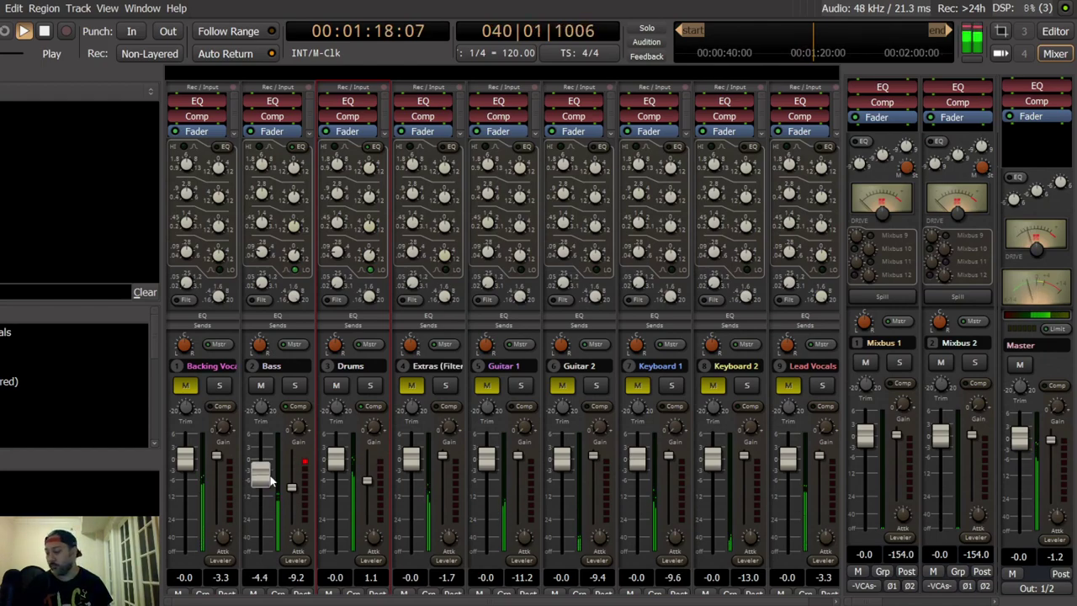
key(space)
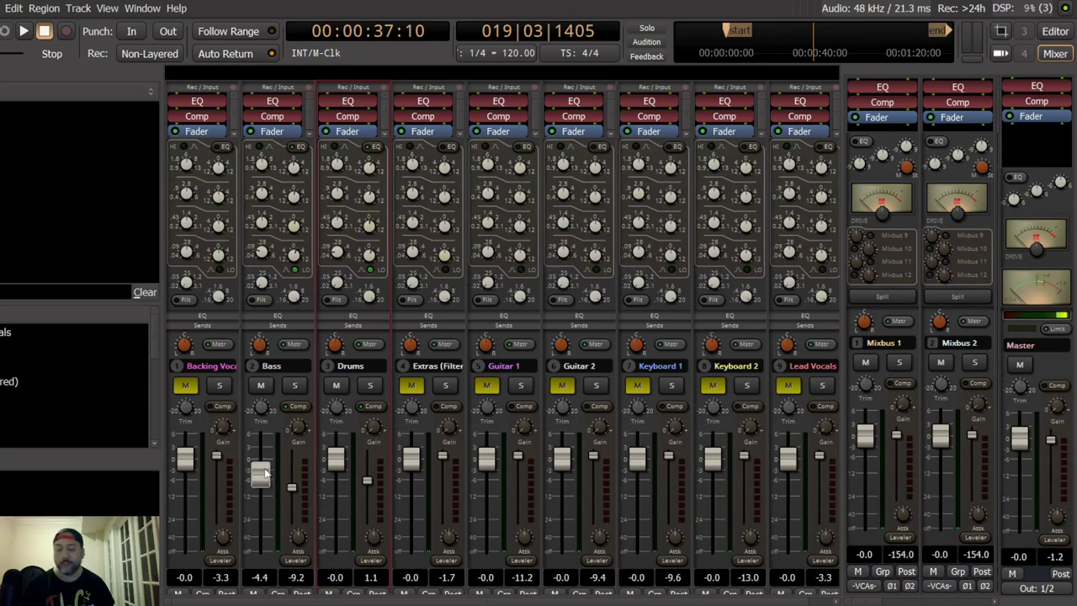
key(space)
drag(268, 477, 265, 479)
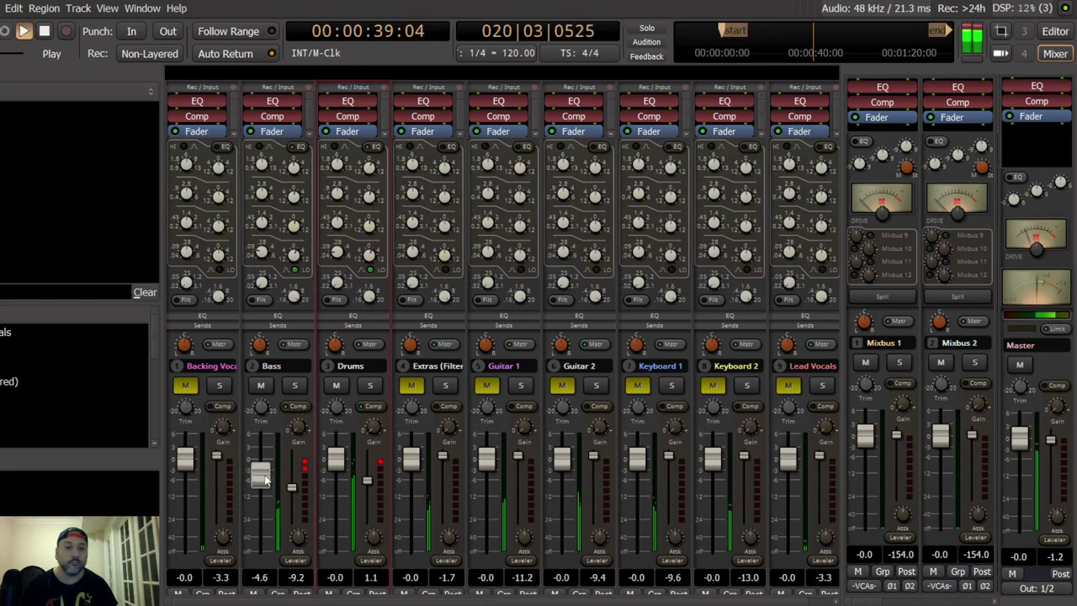
Step: Unmute Extras (Filtered), shape it with compression and slight EQ changes, and set its fader to about -1.8 dB
click(411, 386)
drag(442, 455, 443, 487)
click(449, 170)
scroll(446, 197, down, 8)
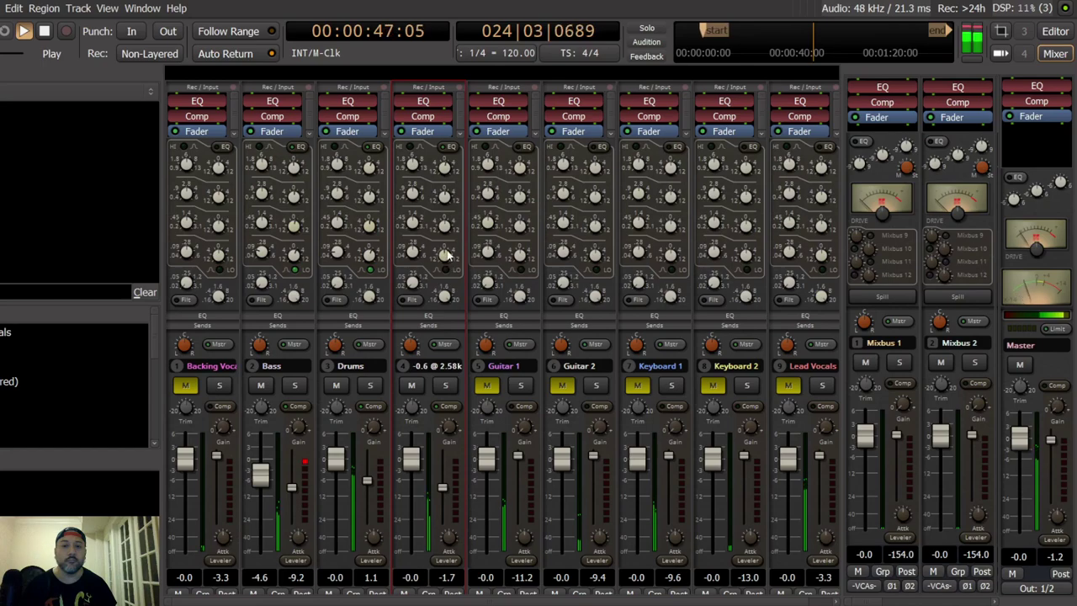
scroll(412, 503, down, 5)
drag(412, 503, 414, 479)
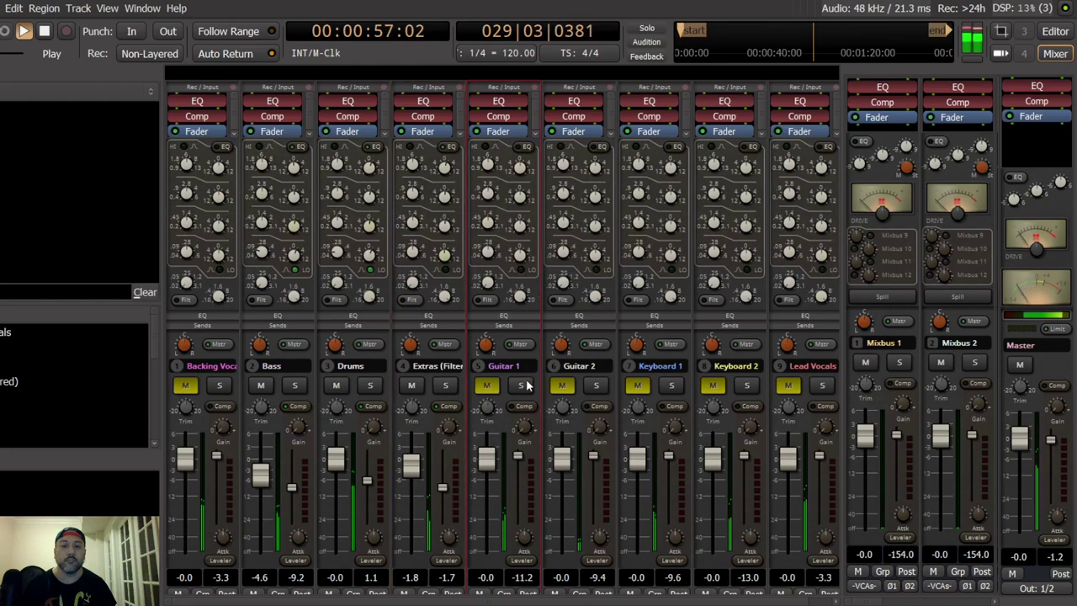
Step: Unmute Guitar 1, lower its compressor threshold, adjust its EQ and set its fader to about -0.1 dB
click(486, 385)
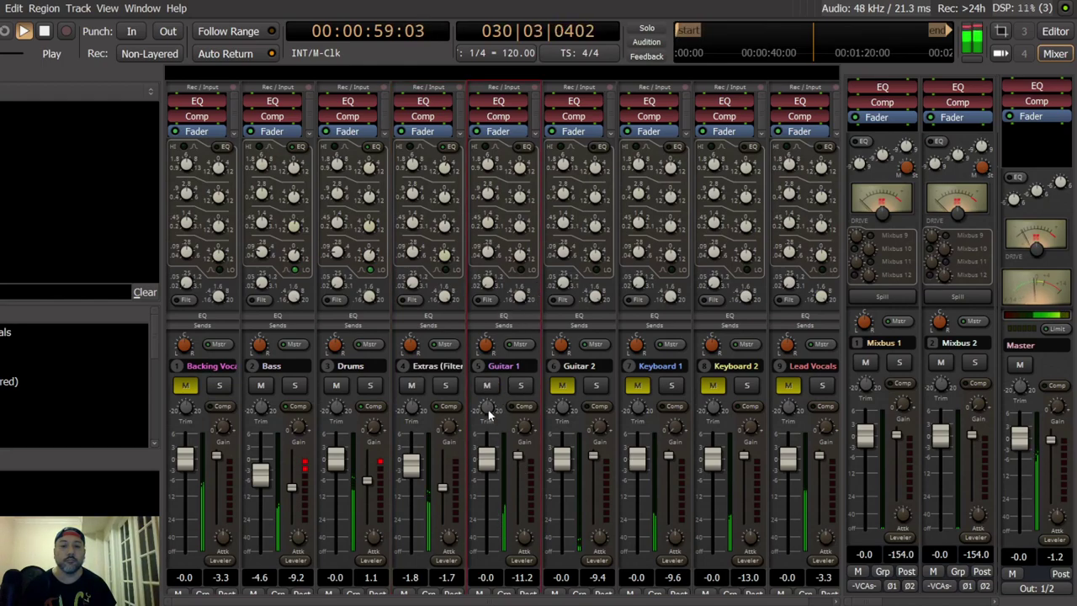
drag(519, 455, 519, 469)
mouse_move(519, 168)
drag(523, 264, 497, 444)
scroll(488, 461, up, 1)
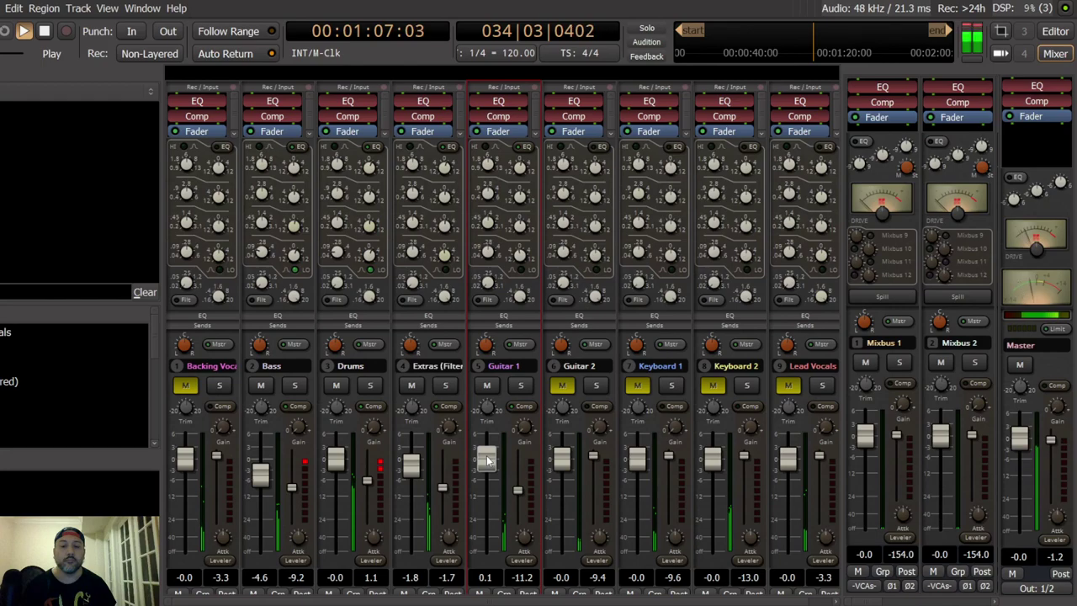
scroll(490, 459, down, 1)
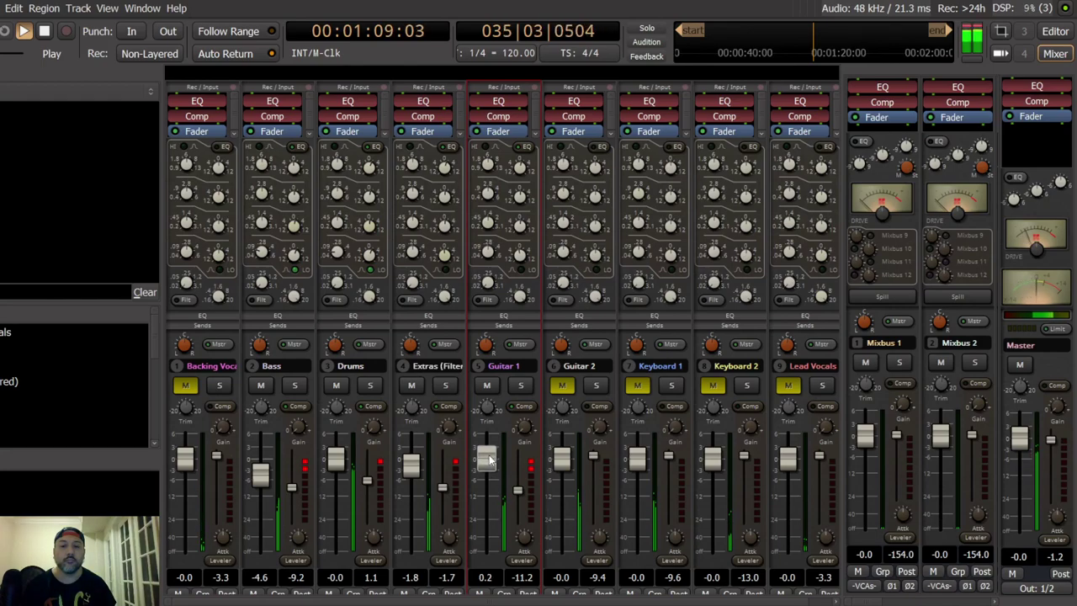
scroll(490, 459, down, 3)
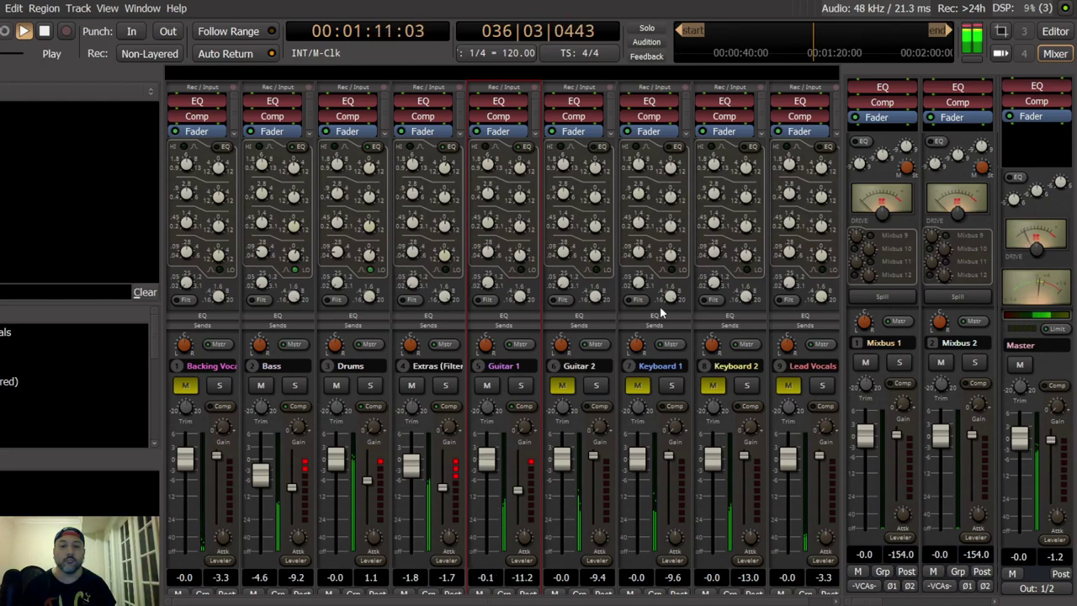
Step: Unmute Keyboard 1, lower its compressor threshold, adjust its EQ bands and raise its fader to about 0.5 dB
click(637, 385)
scroll(671, 482, down, 5)
scroll(669, 485, down, 3)
scroll(669, 486, up, 1)
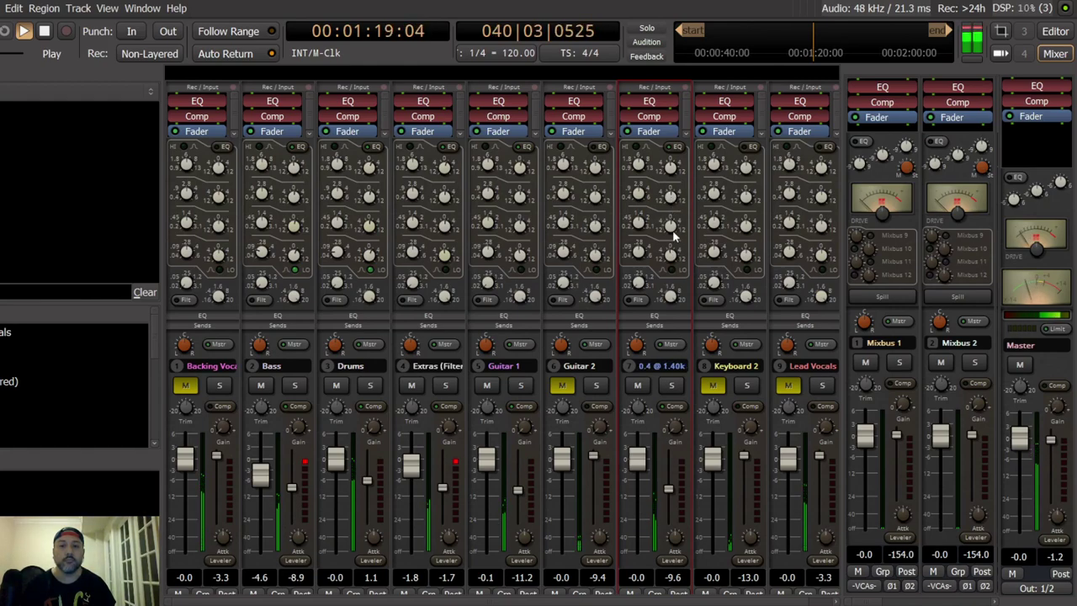
drag(637, 461, 639, 458)
Step: Move the playhead to 00:02:52:11, just before the long Keyboard 2 passage, and restart playback in the mixer
click(733, 378)
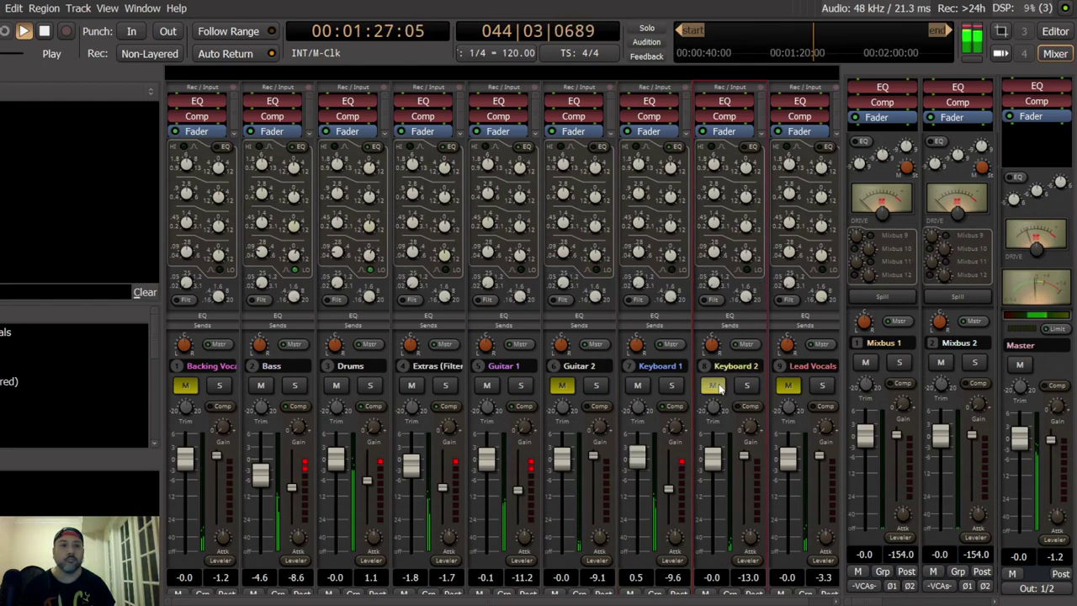
click(1055, 31)
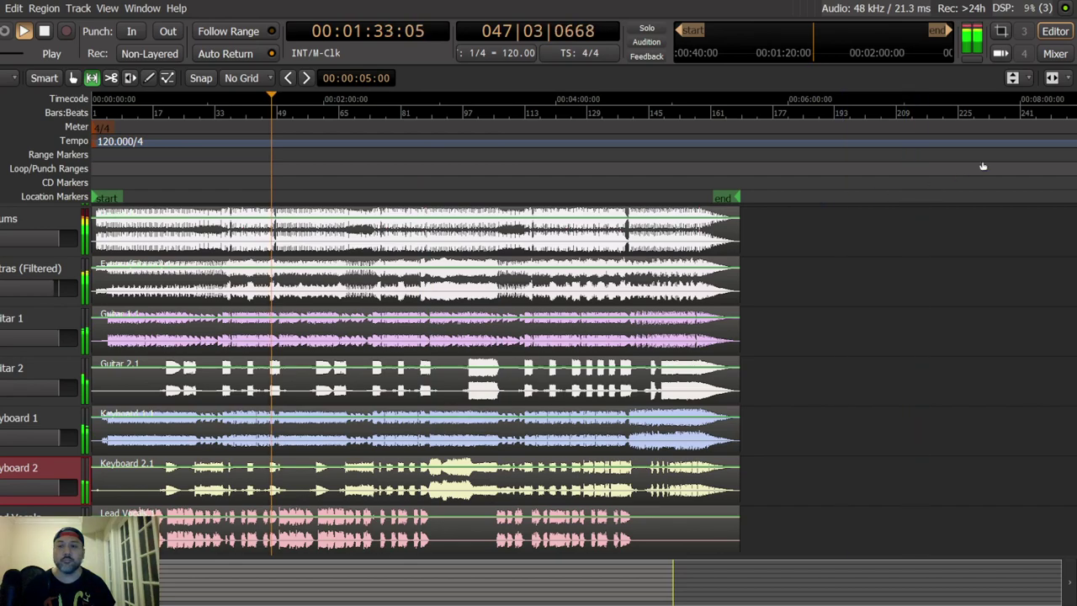
key(space)
click(425, 155)
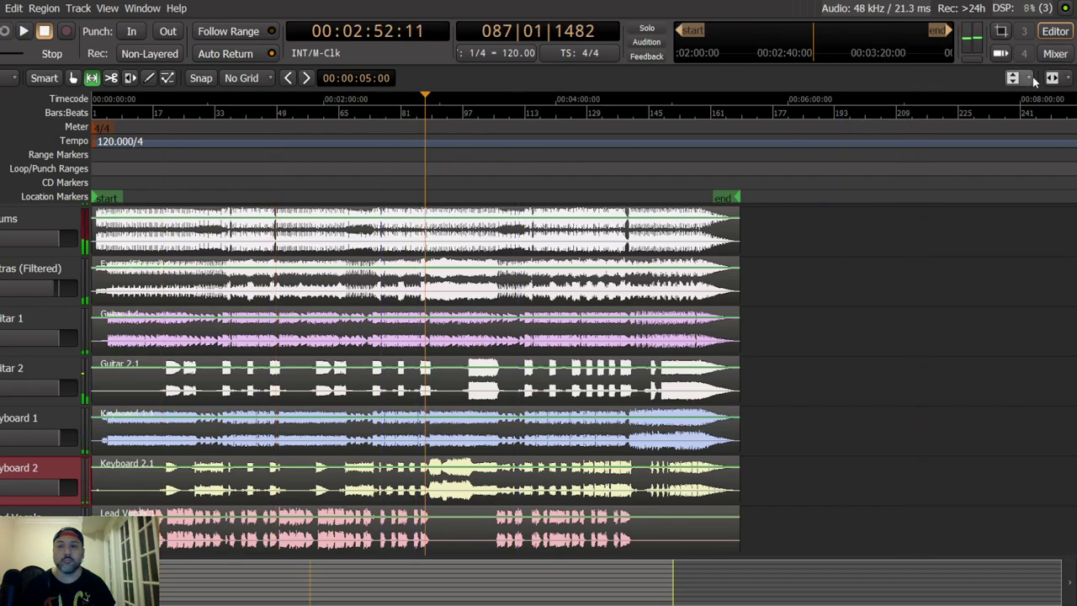
click(1055, 53)
key(space)
Step: Unmute Keyboard 2, lower its compressor threshold to about -18 dB, adjust its EQ slightly and set its fader to about 0.6 dB
click(712, 385)
drag(746, 475, 748, 483)
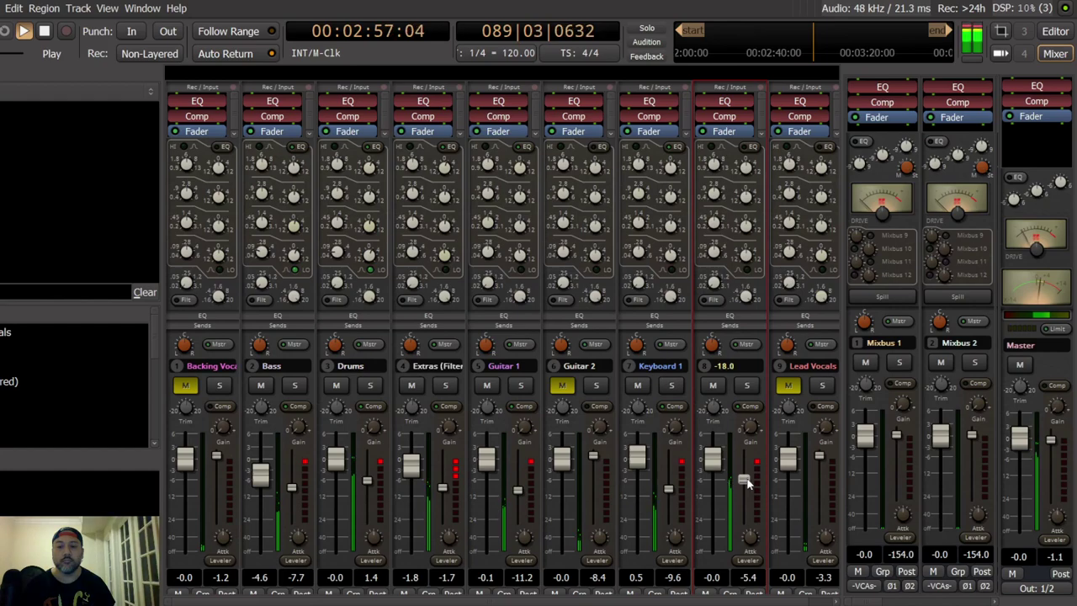
mouse_move(751, 171)
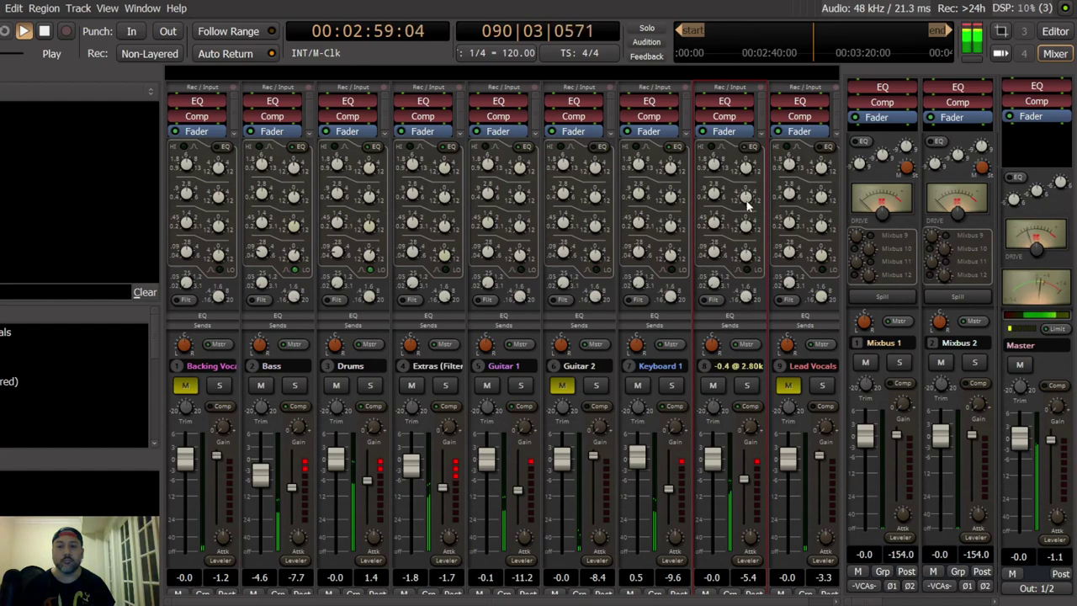
mouse_move(744, 229)
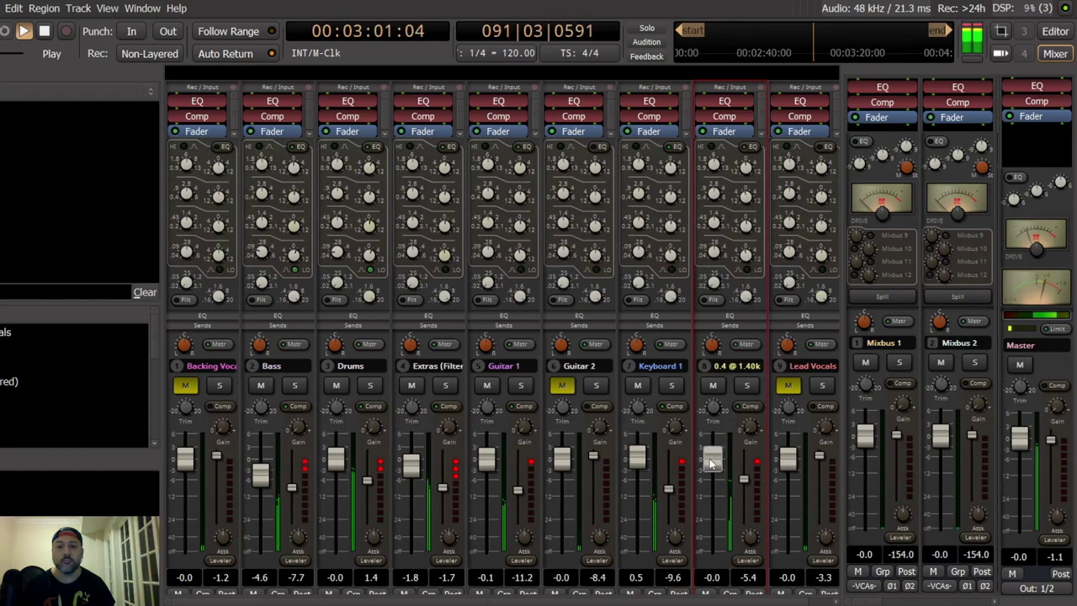
drag(711, 464, 717, 459)
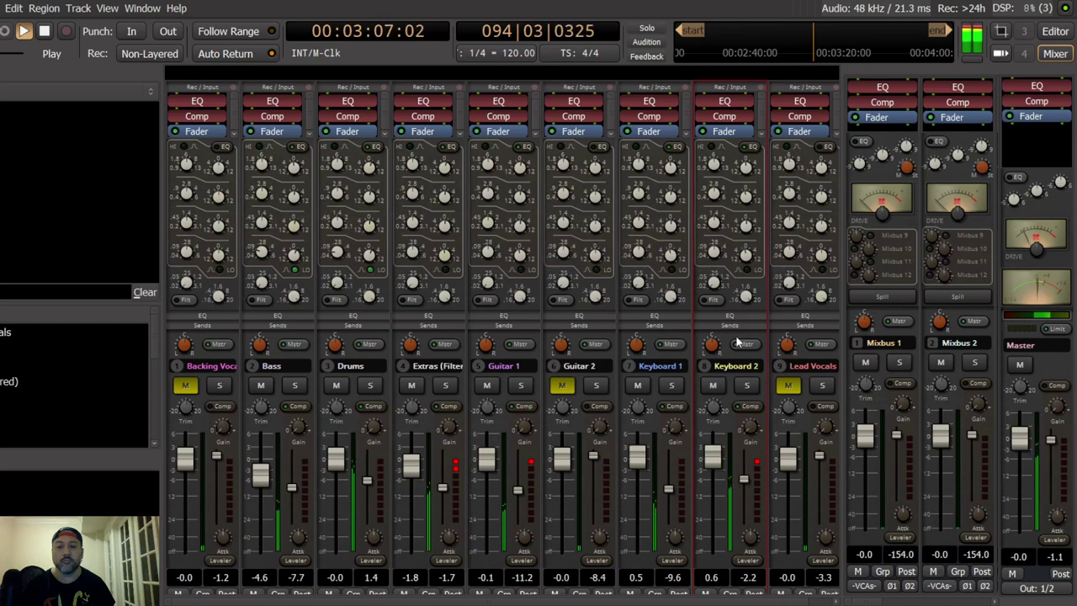
Step: Move the playhead to 00:03:13:22, at the long Guitar 2 passage, and restart playback in the mixer
key(space)
key(alt+e)
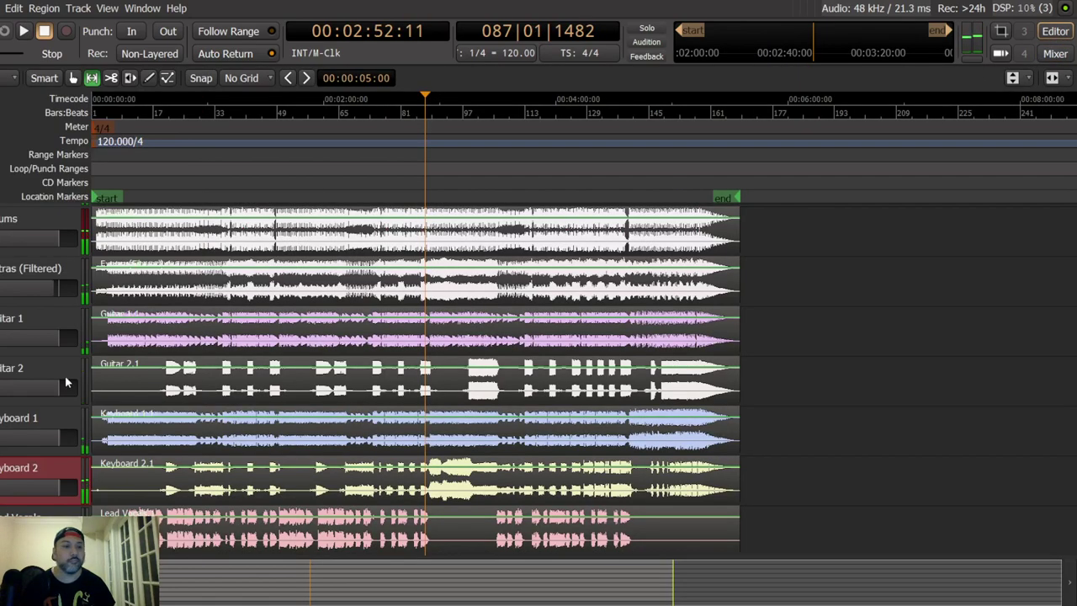
click(469, 158)
key(space)
click(1065, 56)
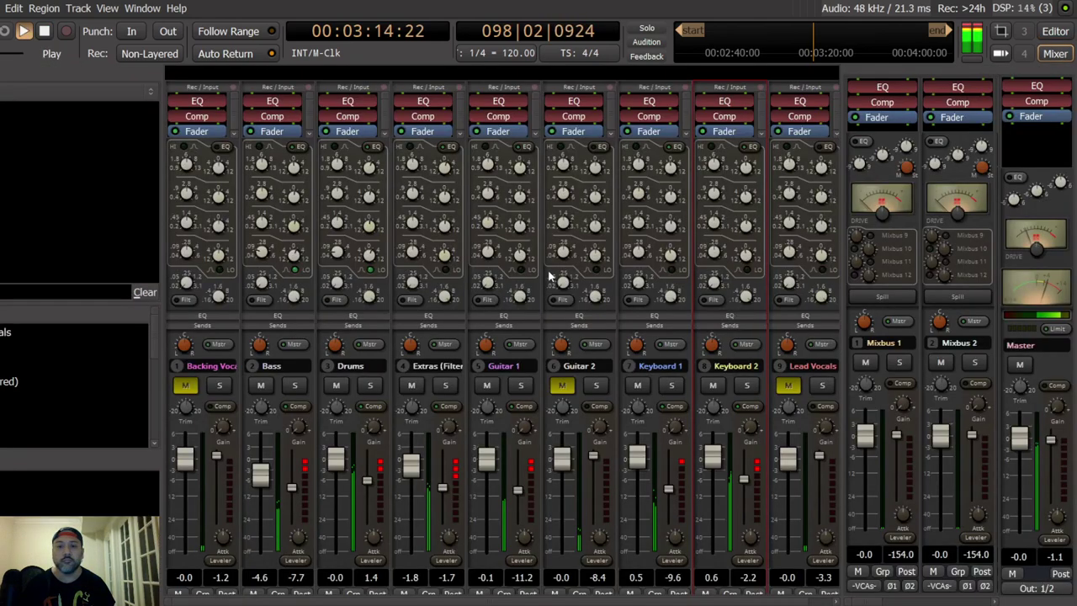
Step: Unmute Guitar 2, lower its compressor threshold, cut its high EQ band slightly and set its fader to about -1.6 dB
scroll(593, 478, down, 5)
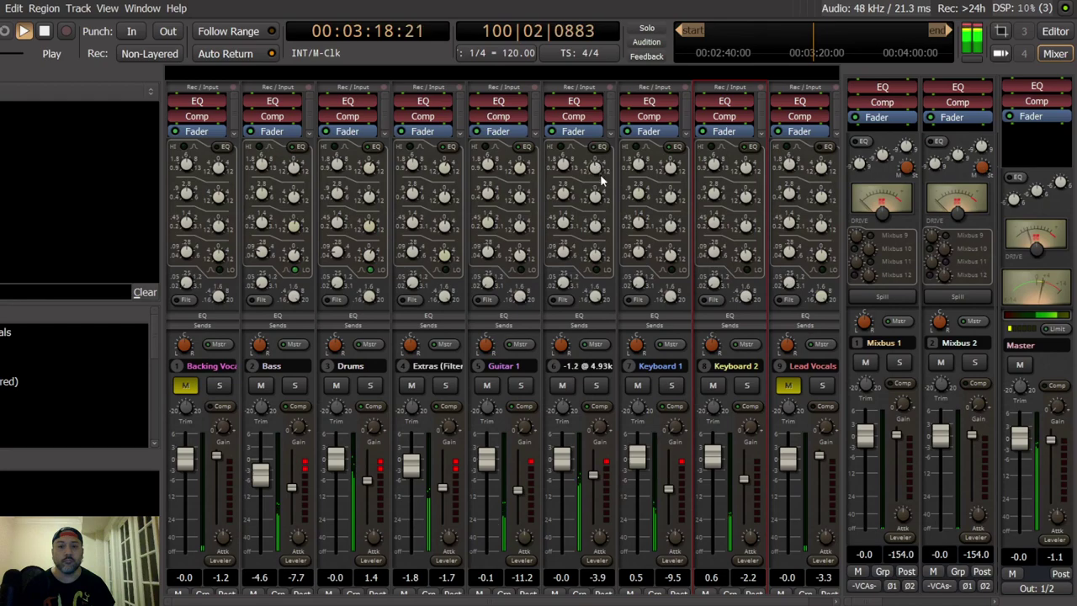
scroll(596, 242, down, 3)
scroll(564, 486, down, 3)
scroll(564, 490, down, 1)
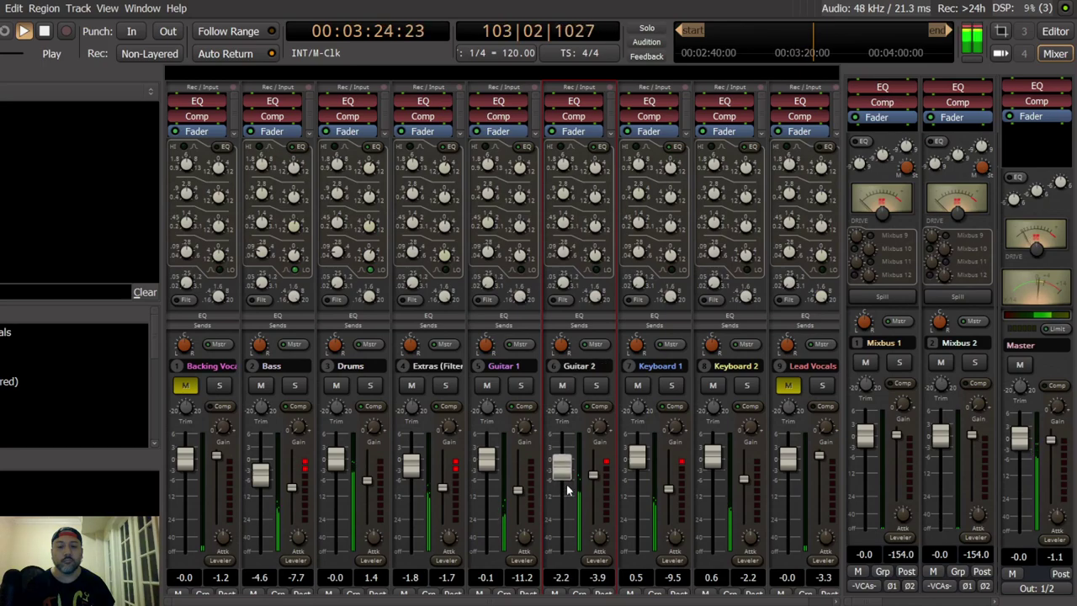
scroll(568, 488, up, 1)
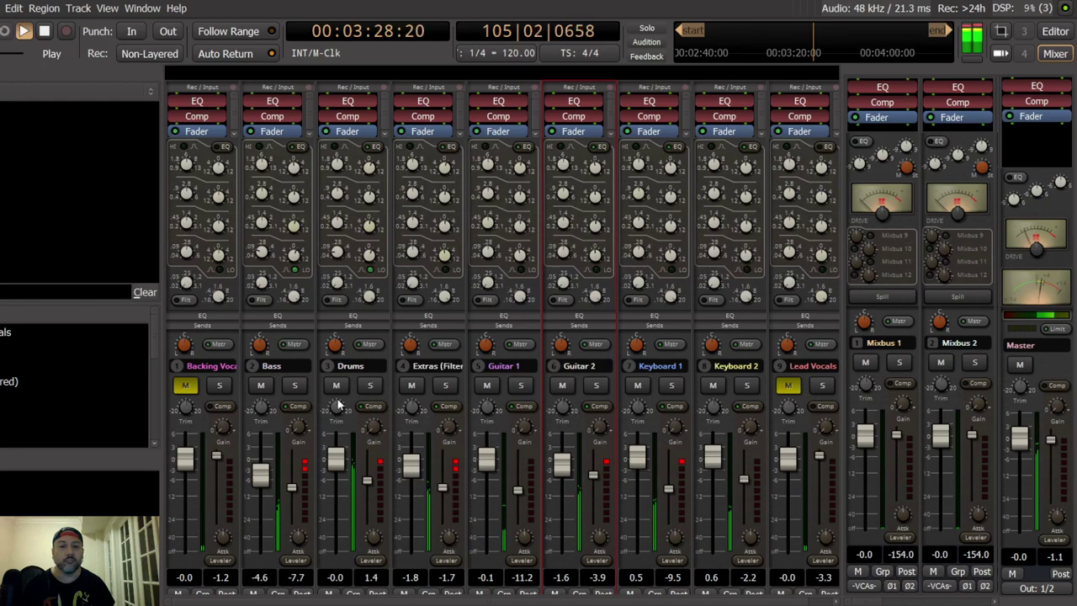
Step: Unmute Lead Vocals and lower its compressor threshold
click(806, 272)
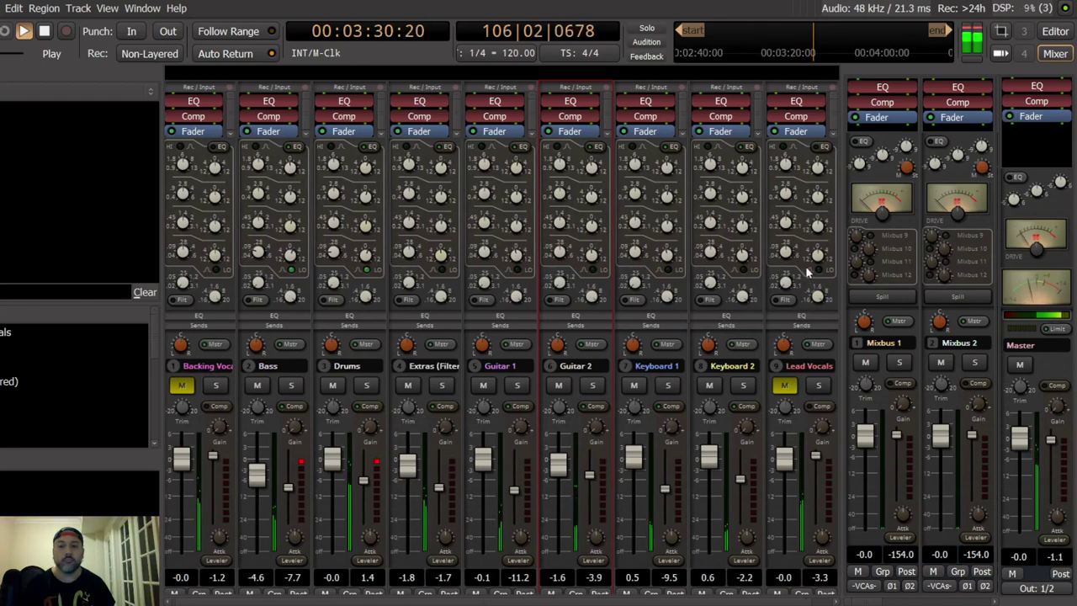
click(786, 385)
drag(819, 456, 817, 483)
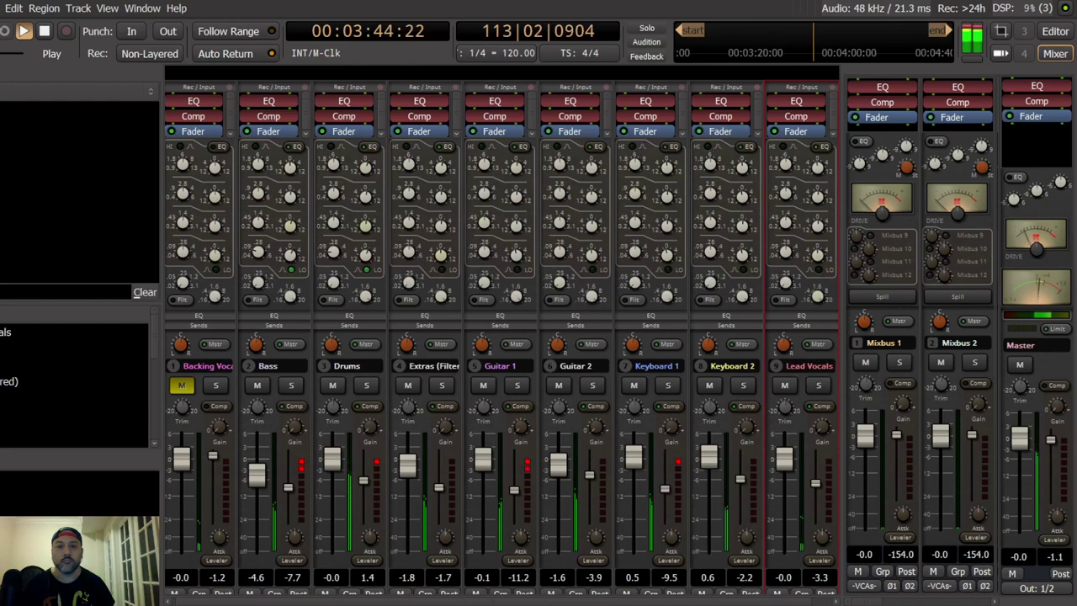
Step: Insert the FabFilter Pro-DS de-esser on Lead Vocals and lower its band's bottom frequency to about 5.049 kHz
key(space)
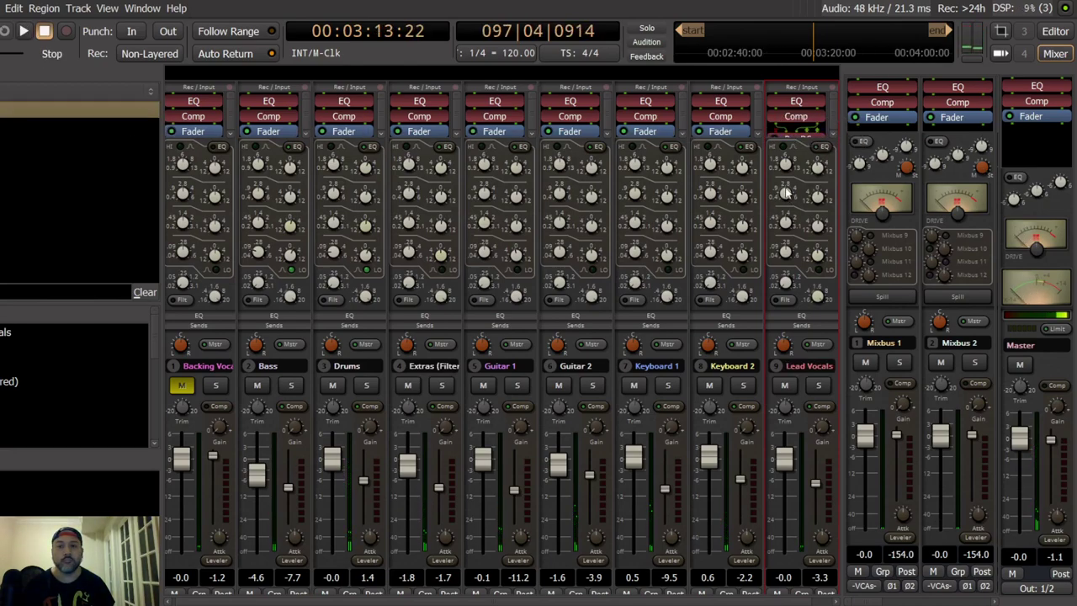
key(space)
double_click(797, 135)
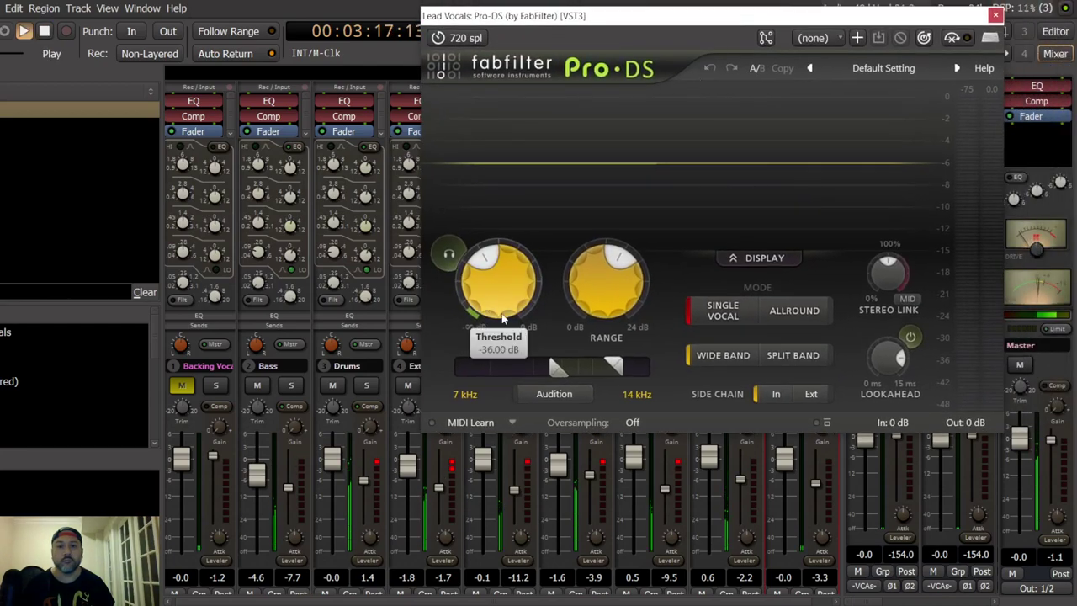
drag(557, 367, 527, 364)
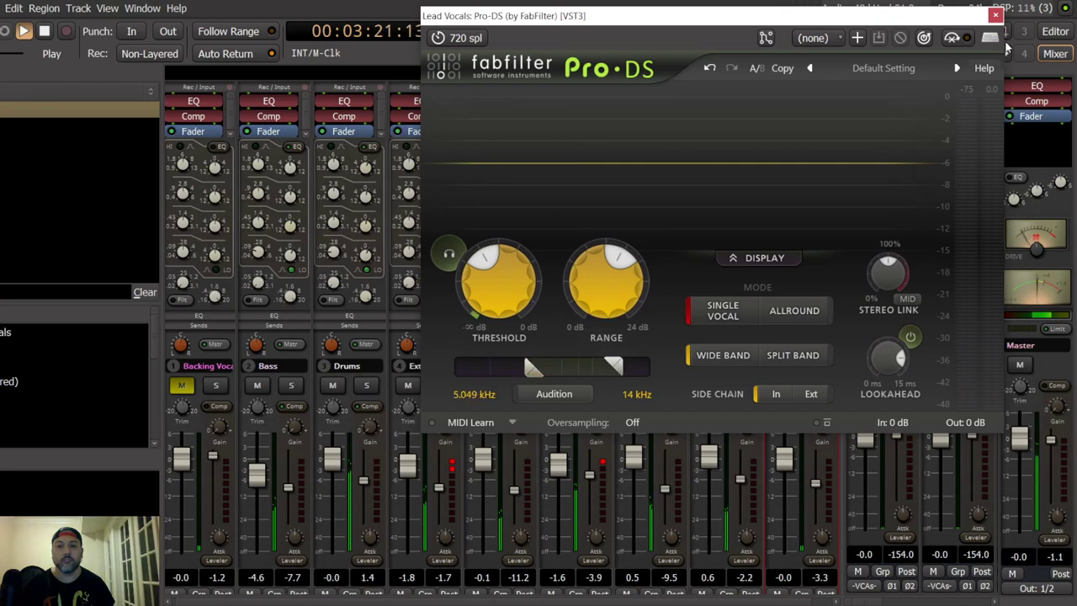
click(1056, 53)
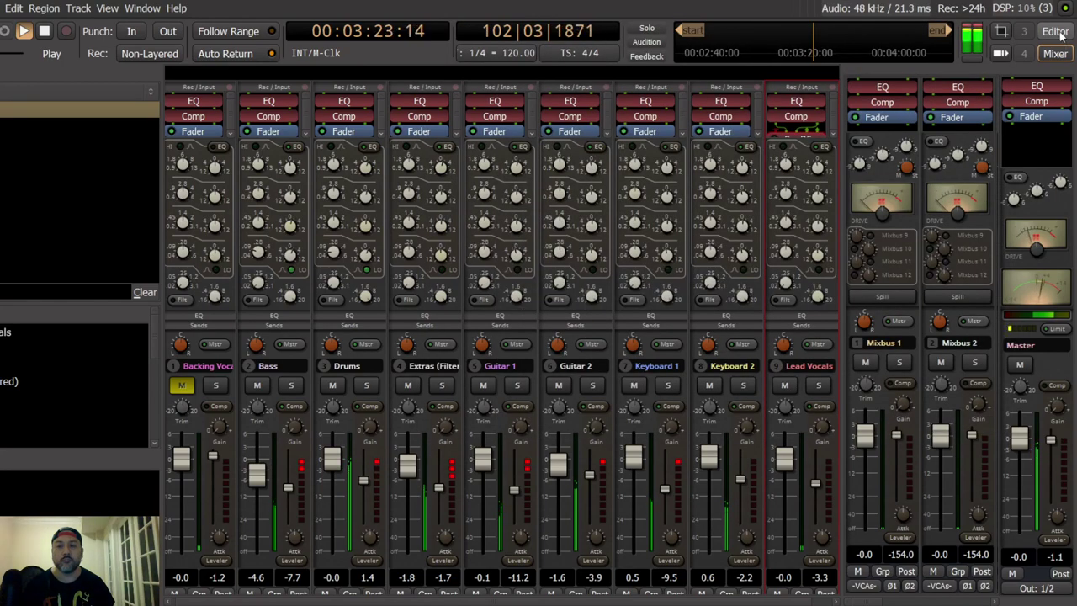
Step: Move the playhead to 00:00:17:26, just before the first Lead Vocals phrase, and restart playback in the mixer
click(1055, 31)
key(space)
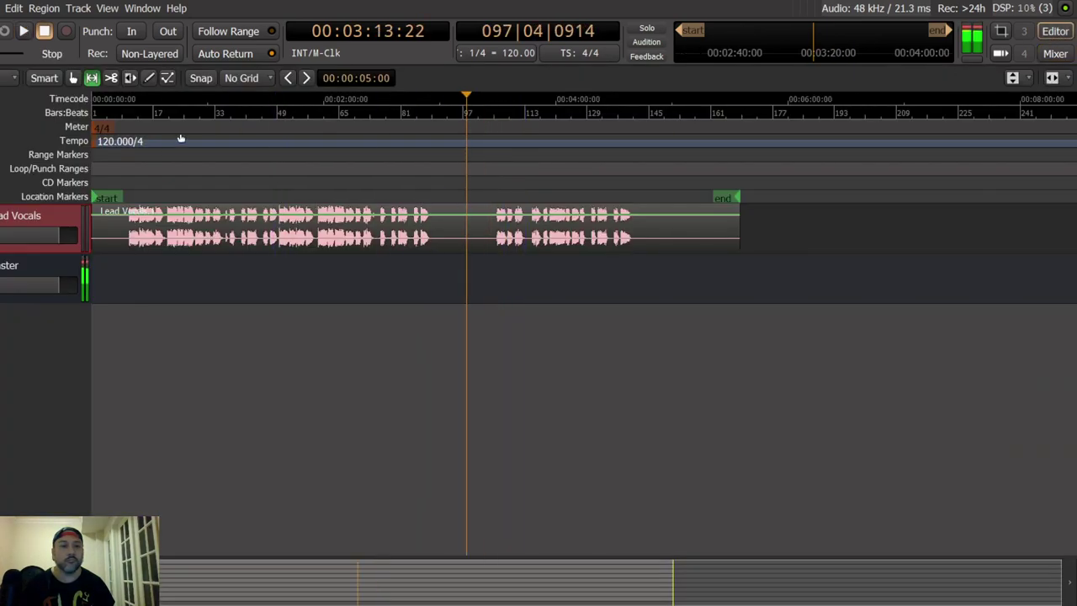
click(126, 132)
key(space)
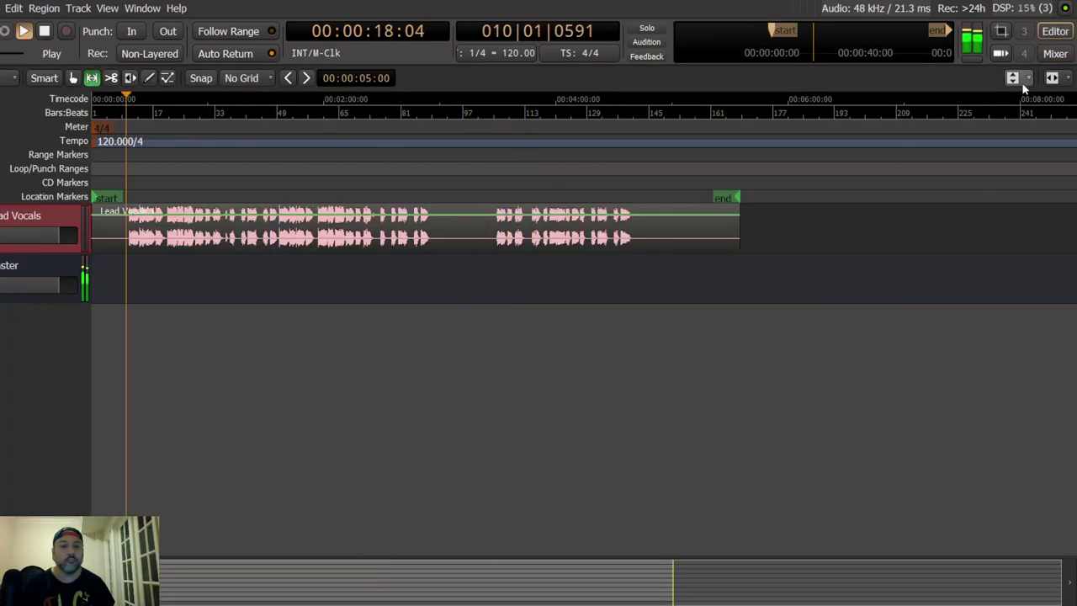
click(1055, 53)
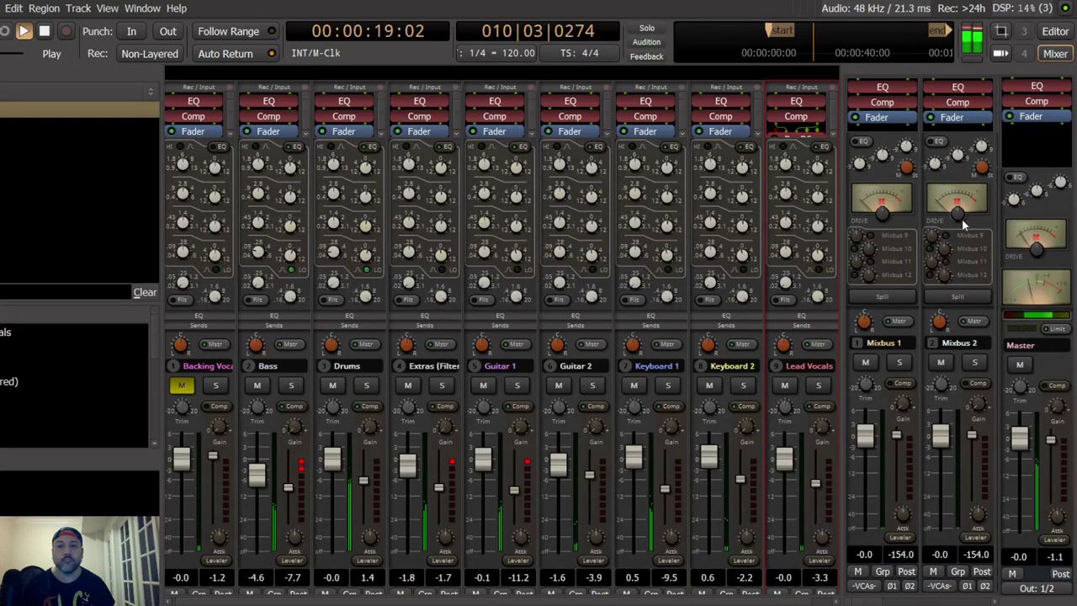
Step: Check the Lead Vocals de-esser during playback, raise the channel's compressor gain to about 2.4 dB and set its fader to about -1.0 dB
double_click(802, 138)
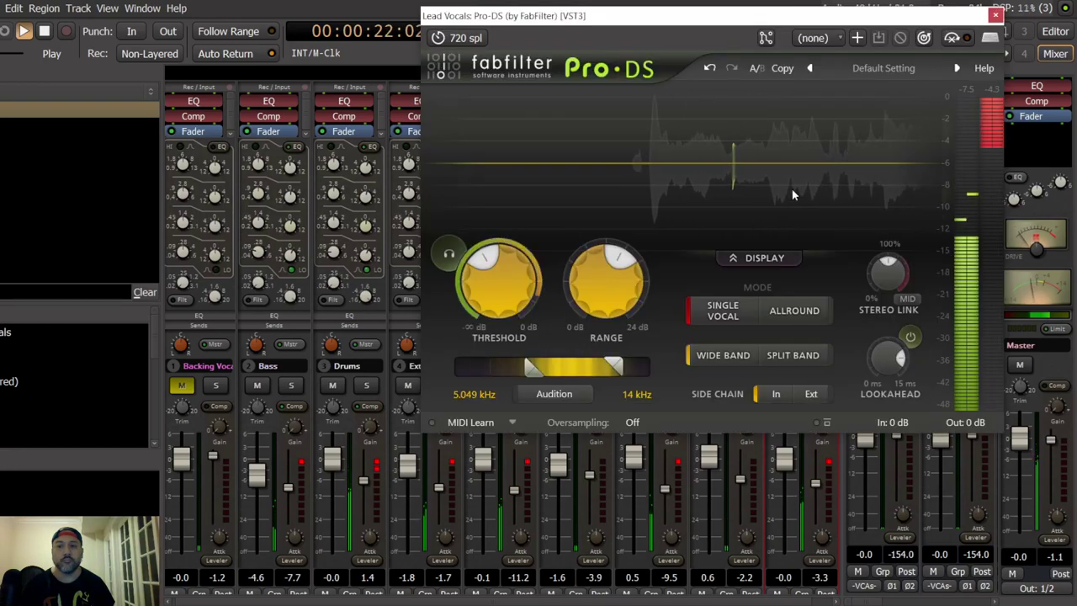
click(996, 16)
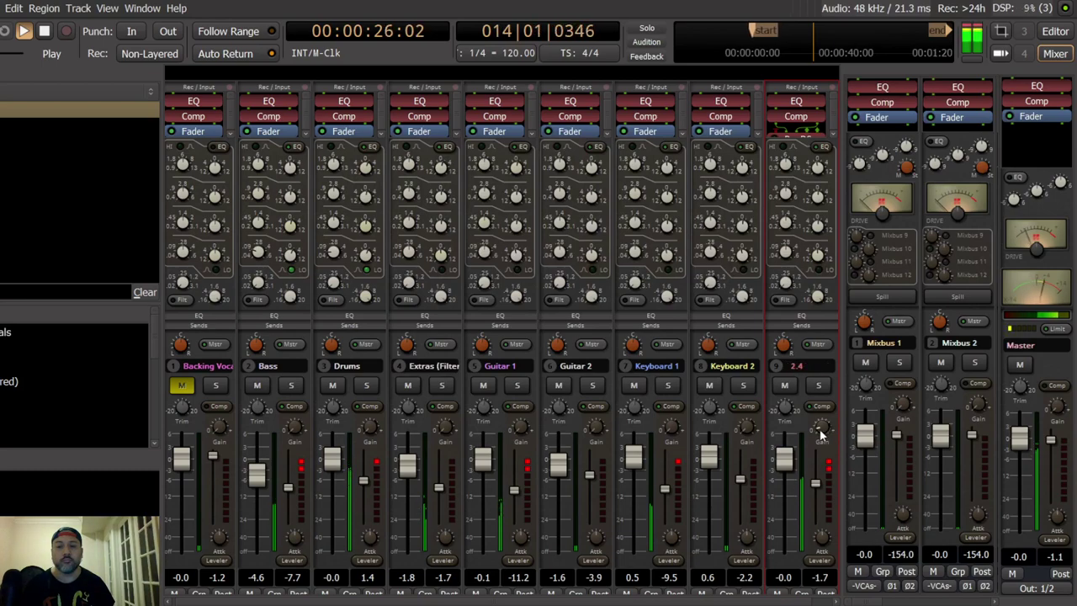
mouse_move(783, 465)
mouse_down()
mouse_move(784, 487)
mouse_move(788, 478)
mouse_up()
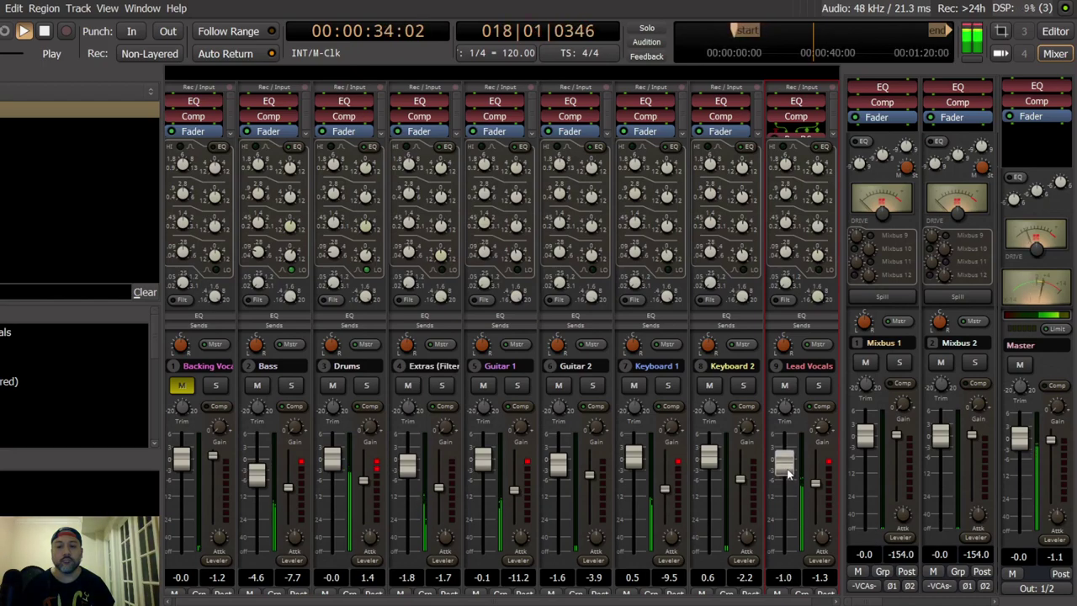
Step: Move the playhead to 00:01:16:27, within a dense Backing Vocals passage, and restart playback in the mixer
scroll(227, 288, left, 1)
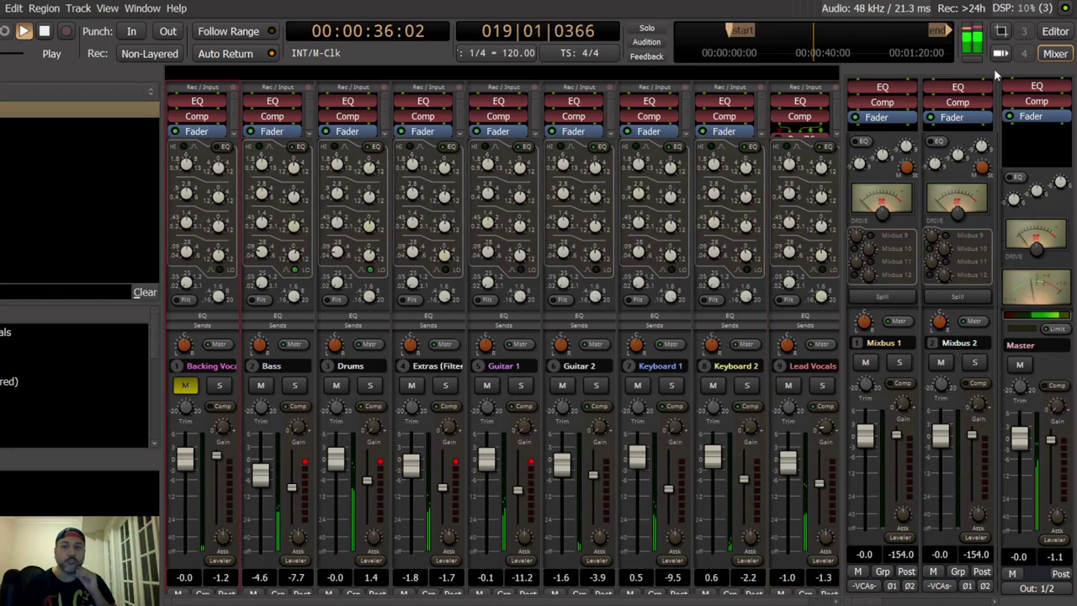
key(alt+e)
key(space)
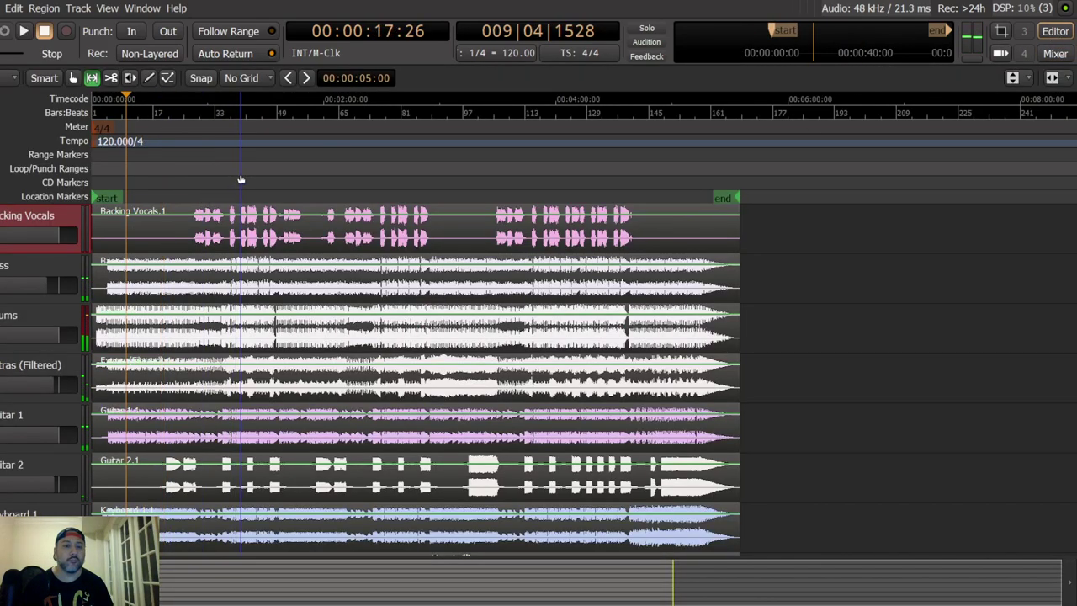
click(241, 179)
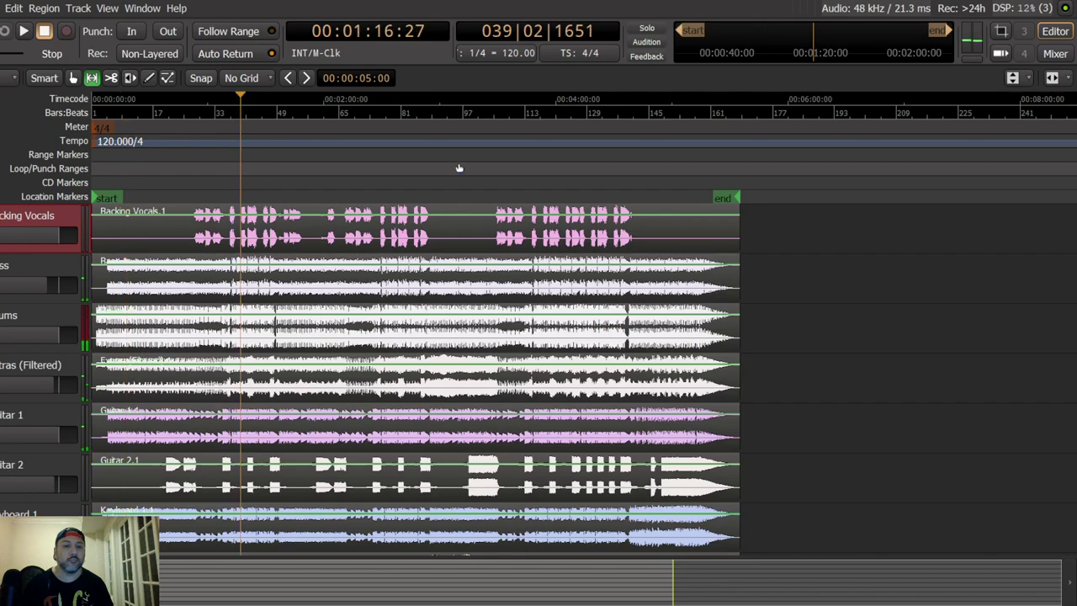
key(alt+m)
key(space)
Step: Unmute Backing Vocals, lower its compressor threshold to about -23.3 dB, adjust its EQ bands and set its fader to about -1.3 dB
click(185, 385)
drag(217, 454, 217, 485)
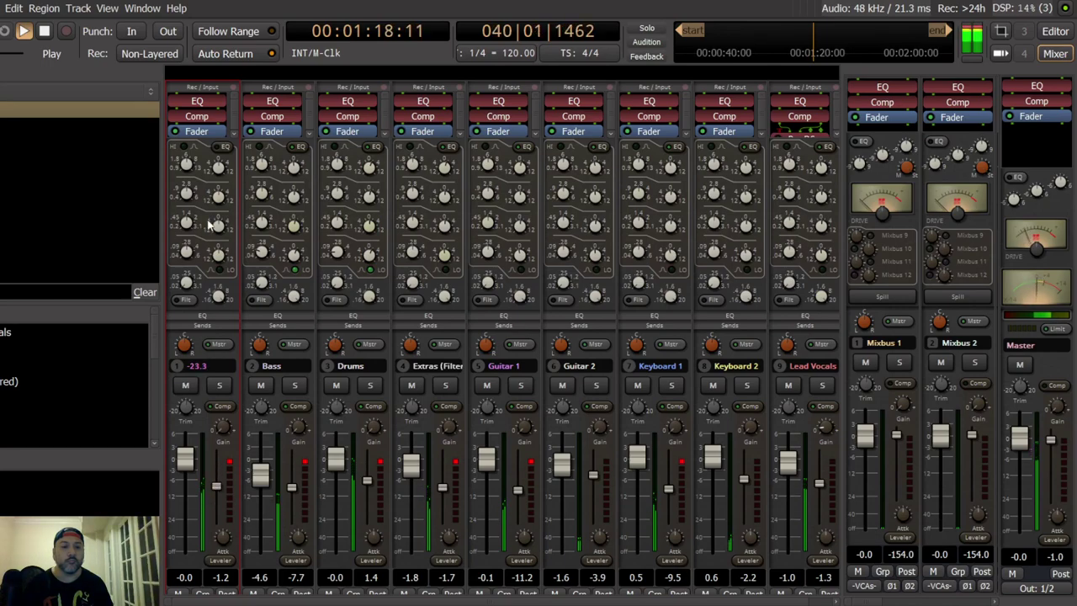
drag(220, 167, 220, 169)
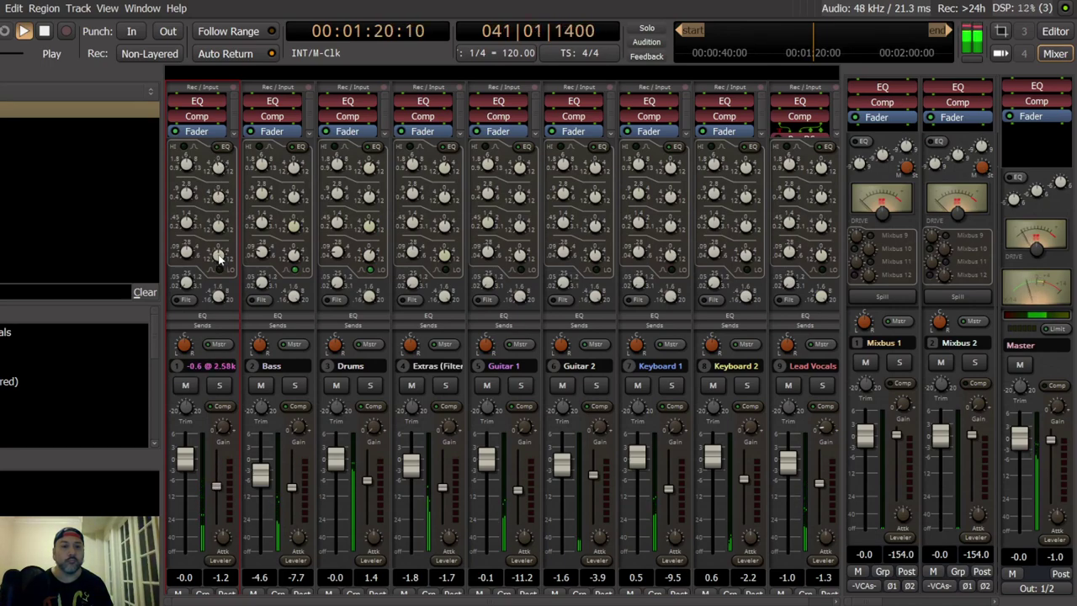
drag(185, 459, 188, 478)
Step: Insert the Pro-DS de-esser on Backing Vocals, lower its band's bottom frequency and set the channel fader to about -1.6 dB
key(space)
click(206, 132)
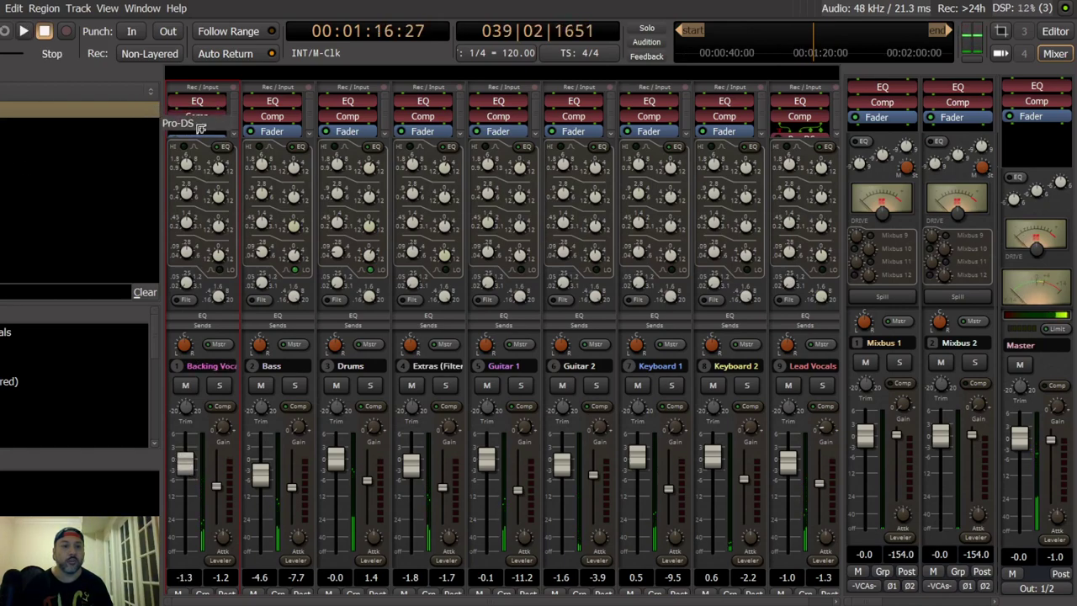
double_click(211, 137)
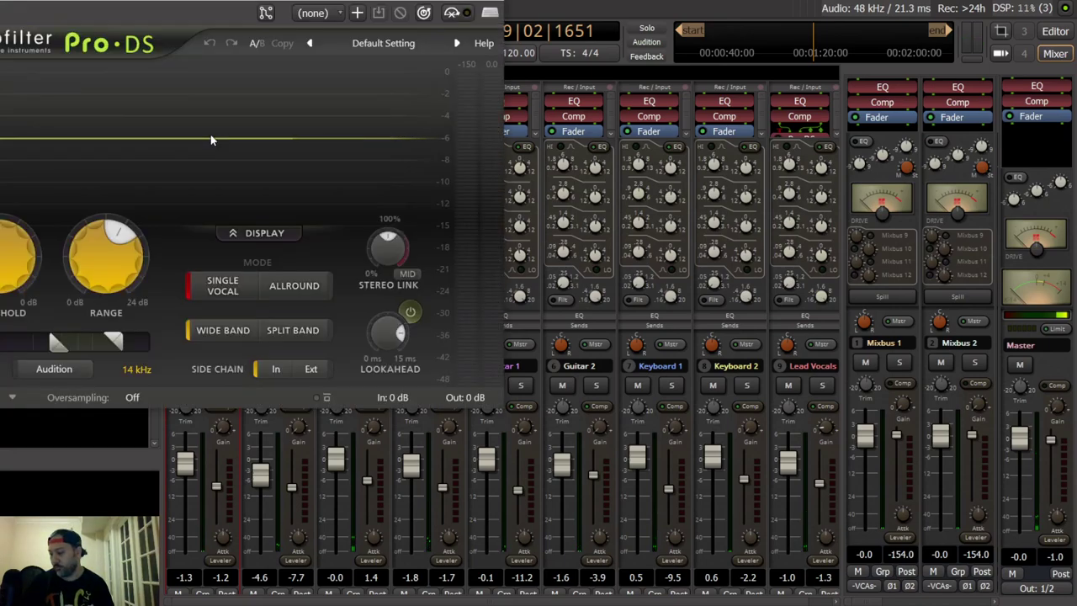
drag(43, 299, 26, 304)
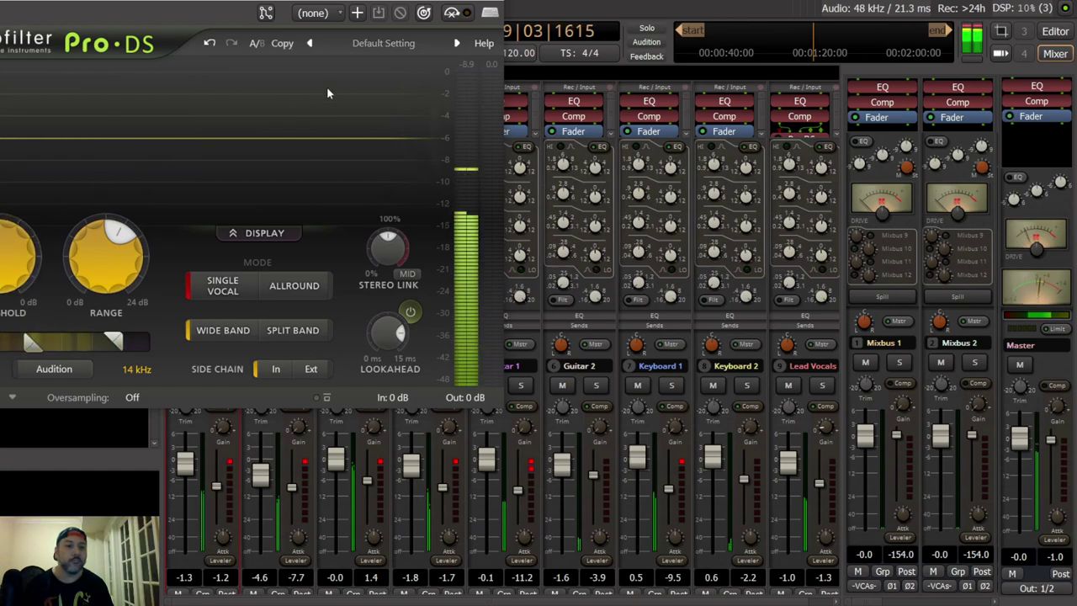
key(super+w)
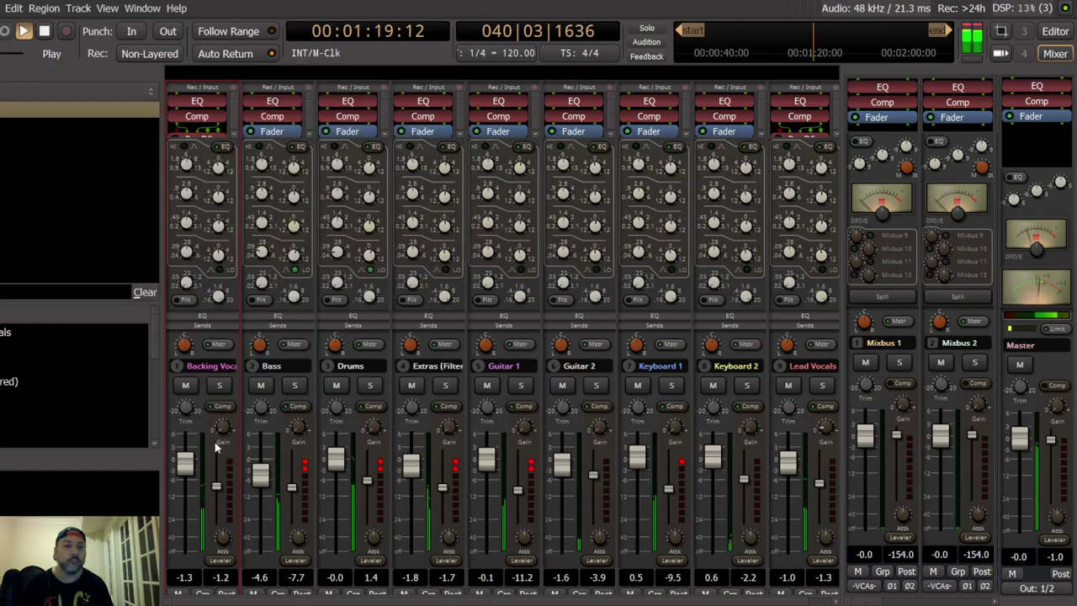
scroll(187, 475, down, 1)
scroll(187, 475, up, 1)
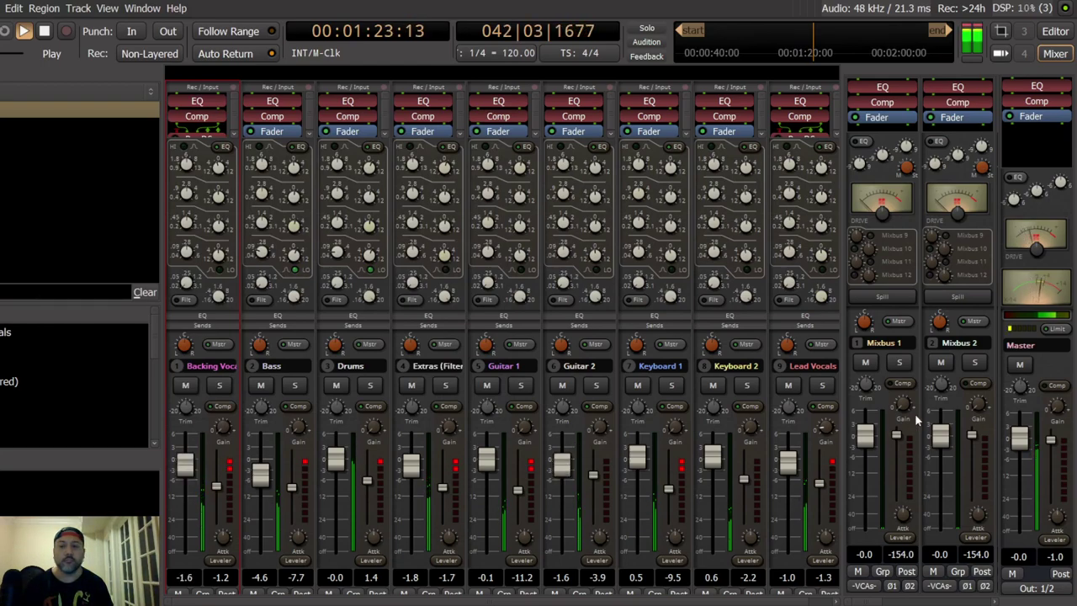
Step: Lower the Master bus compressor threshold and set the Master fader to about -3.6 dB
scroll(1056, 461, down, 2)
scroll(1056, 463, down, 4)
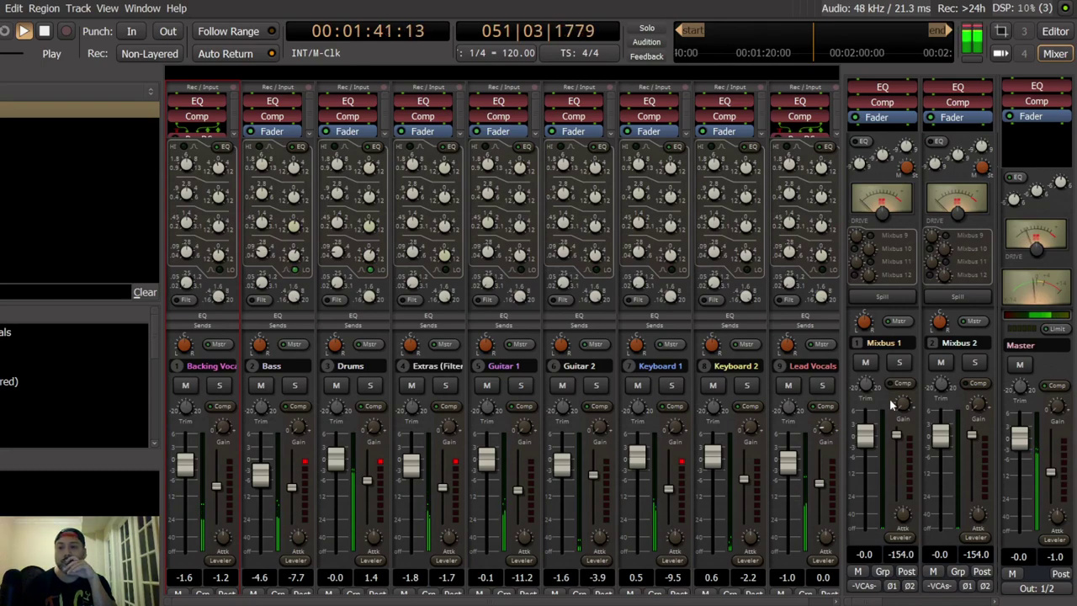
scroll(1022, 446, down, 3)
scroll(1021, 455, down, 4)
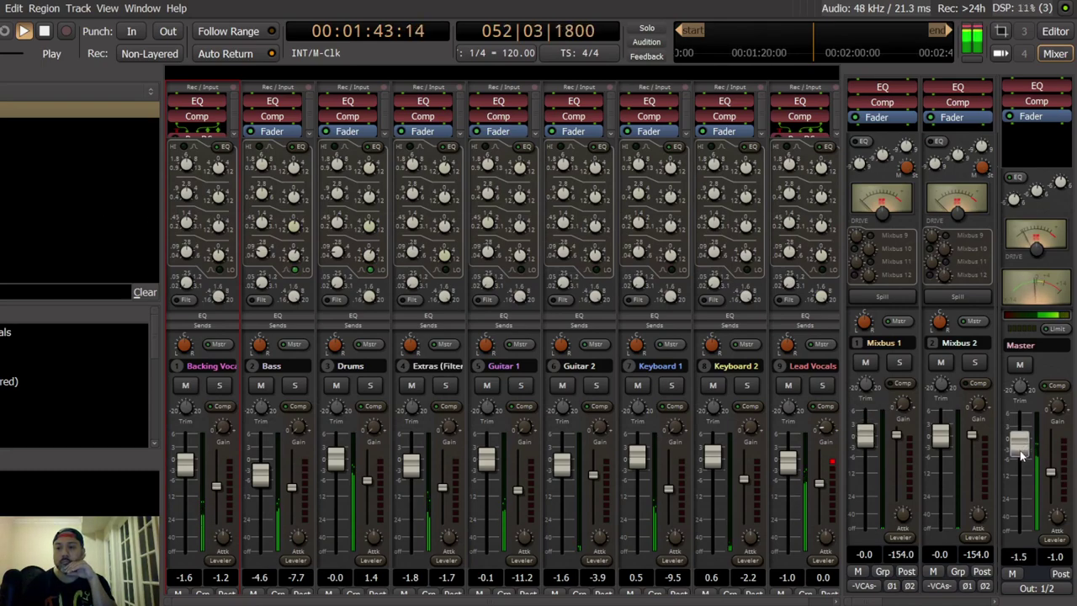
scroll(1020, 461, down, 1)
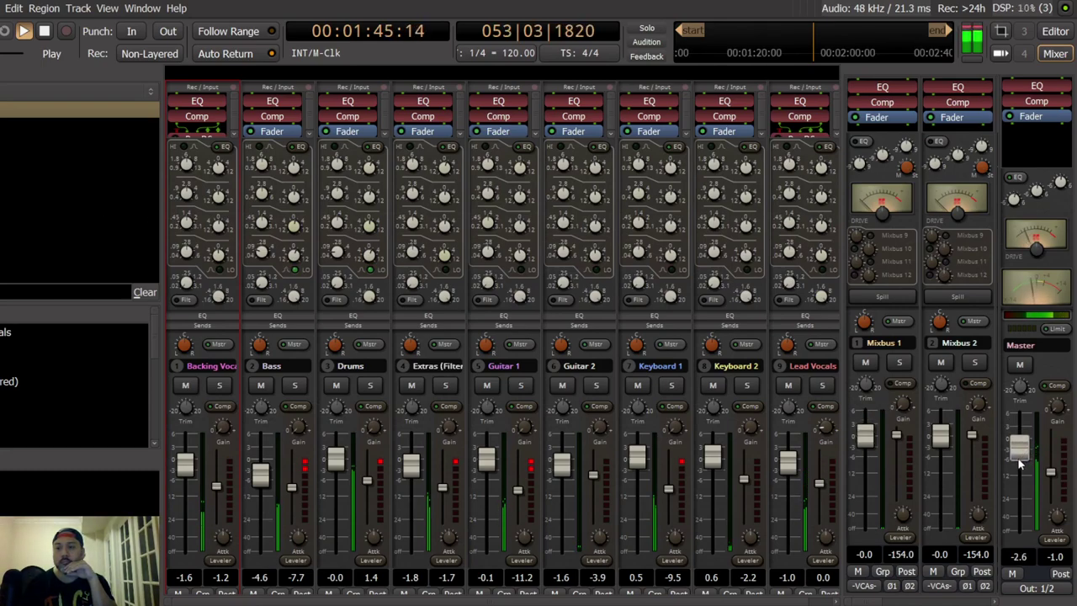
scroll(1018, 461, down, 3)
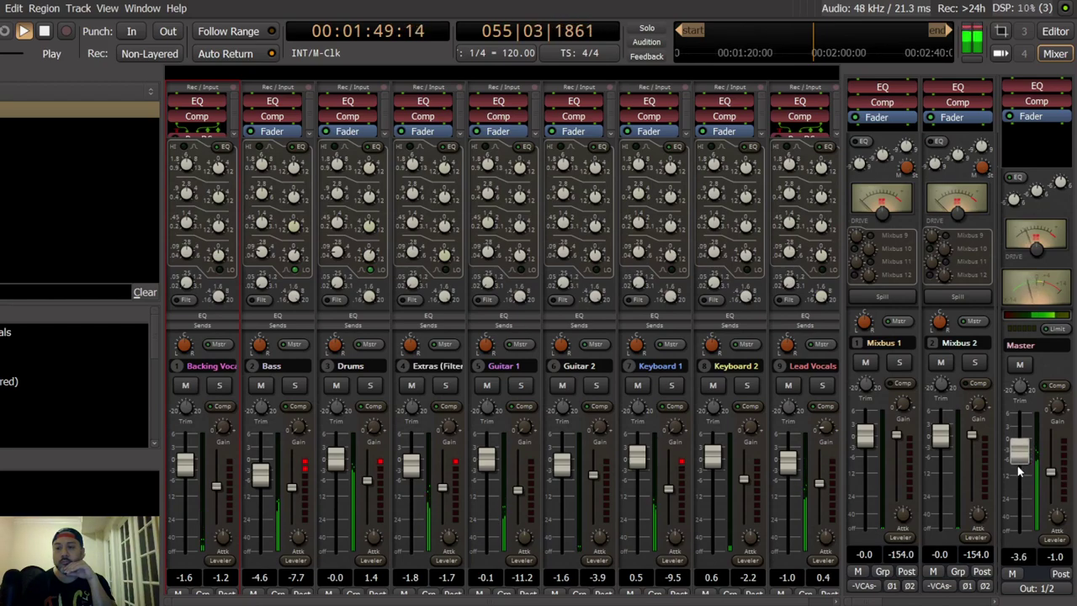
Step: Lower the Master fader gradually during playback until it sits at about -5.1 dB
scroll(1019, 469, down, 2)
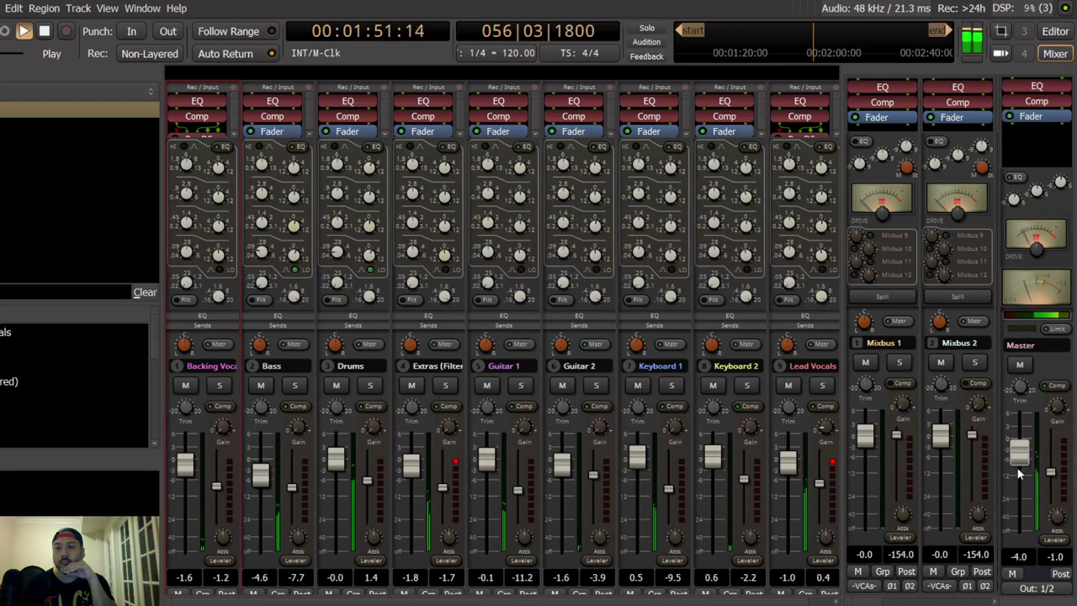
scroll(1019, 471, down, 1)
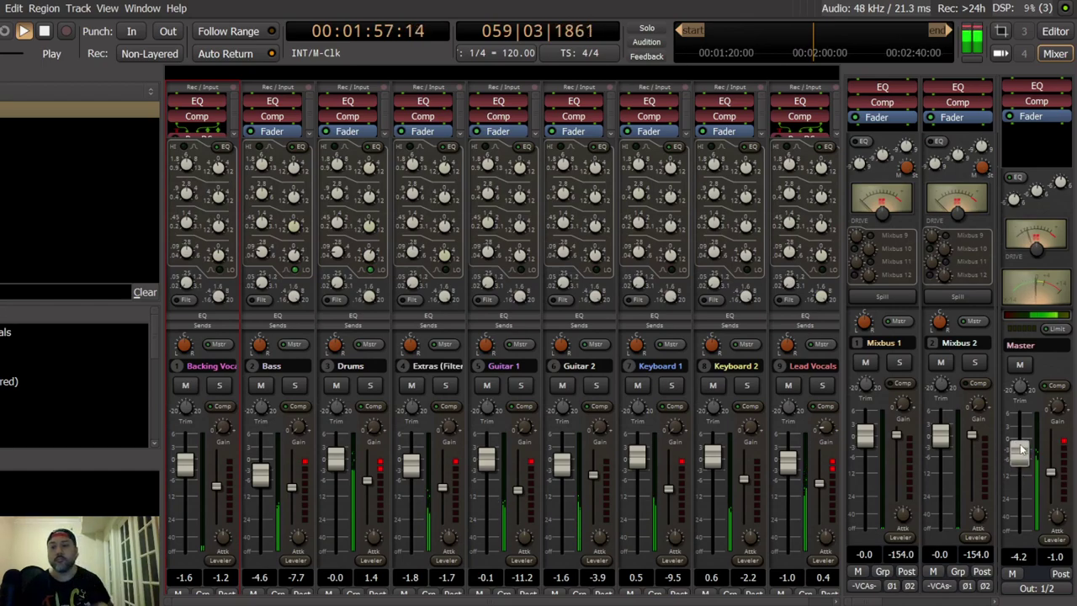
drag(1020, 451, 1018, 460)
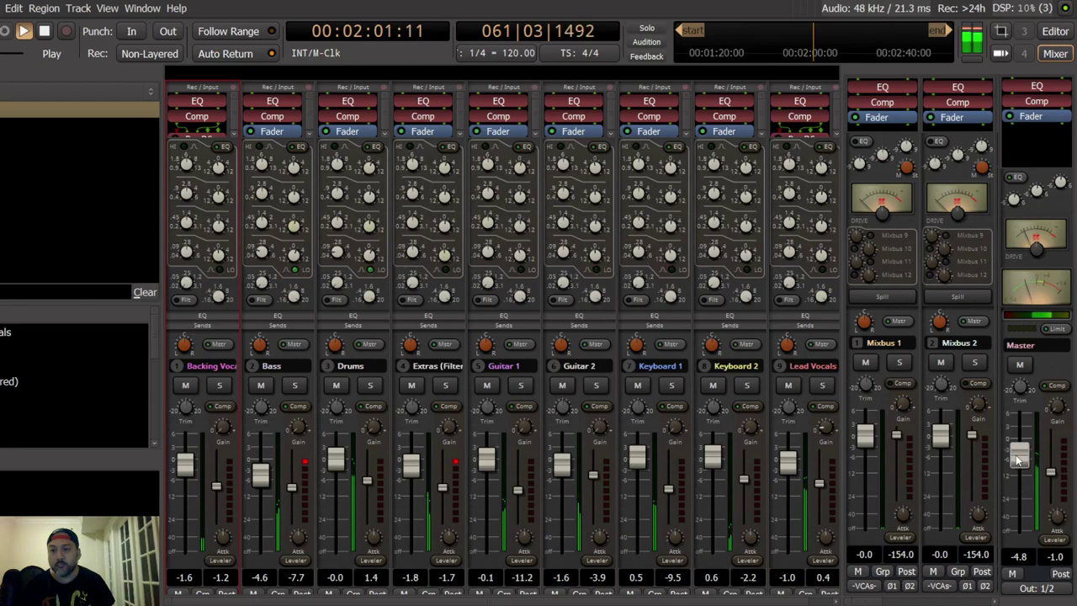
drag(1018, 459, 1018, 460)
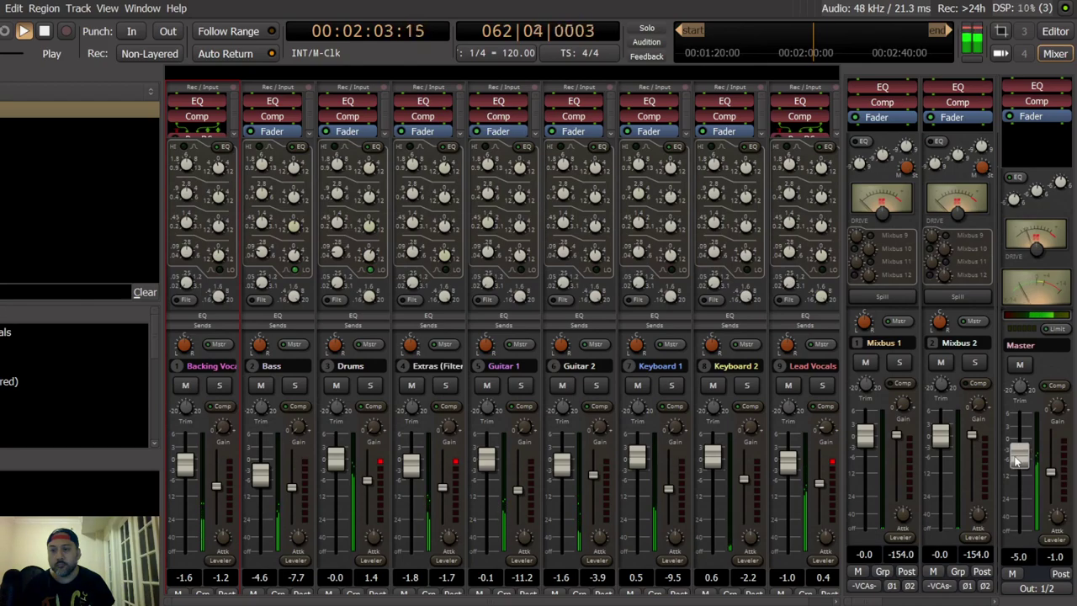
drag(1018, 460, 1019, 460)
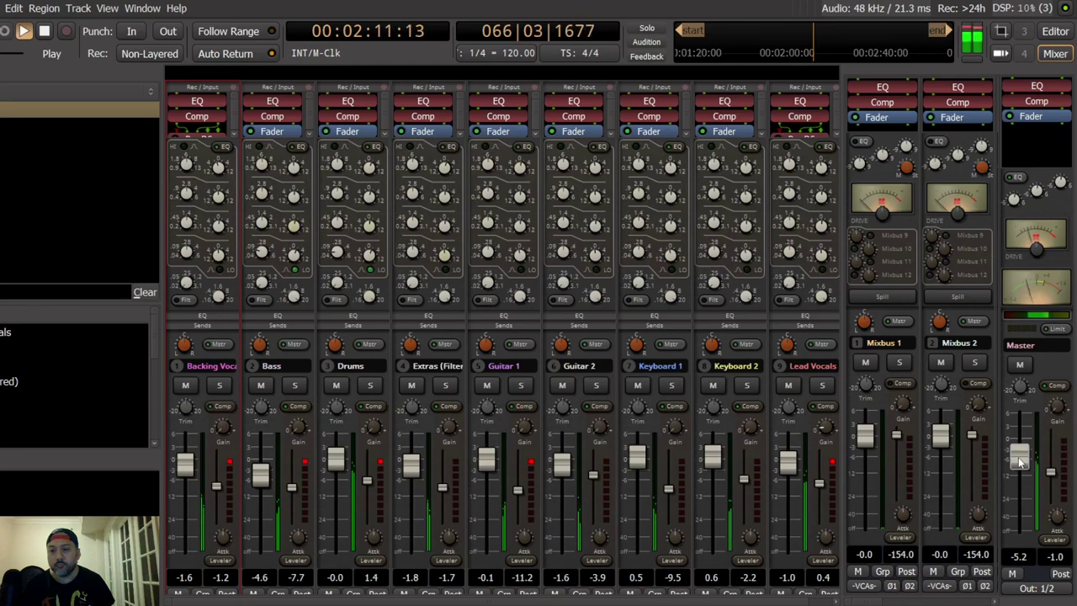
drag(1019, 459, 1019, 459)
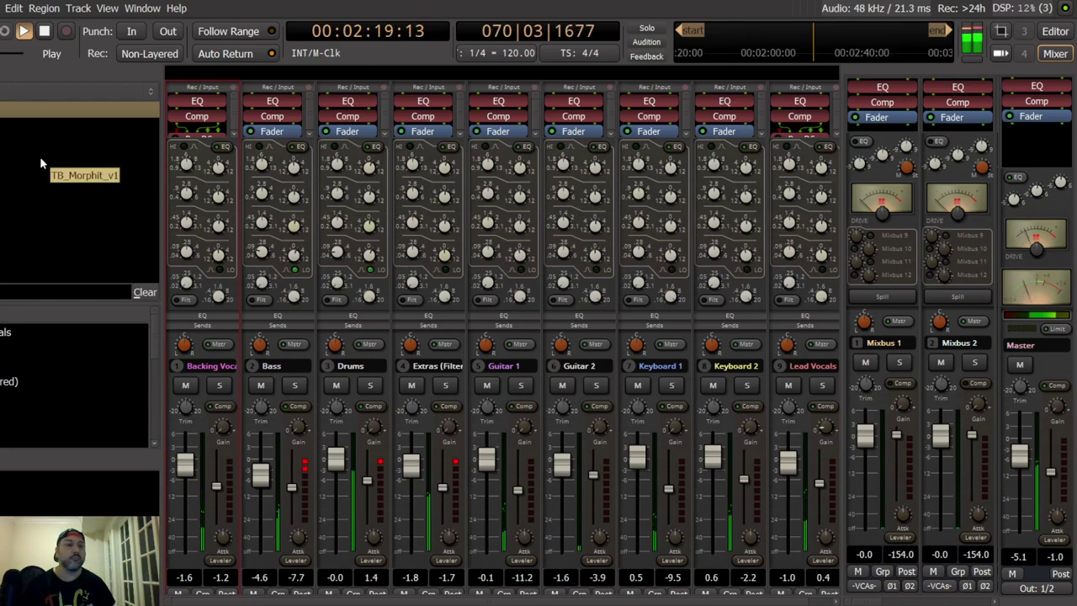
Step: Name the session "toto rosanna mix" and save it
click(3, 7)
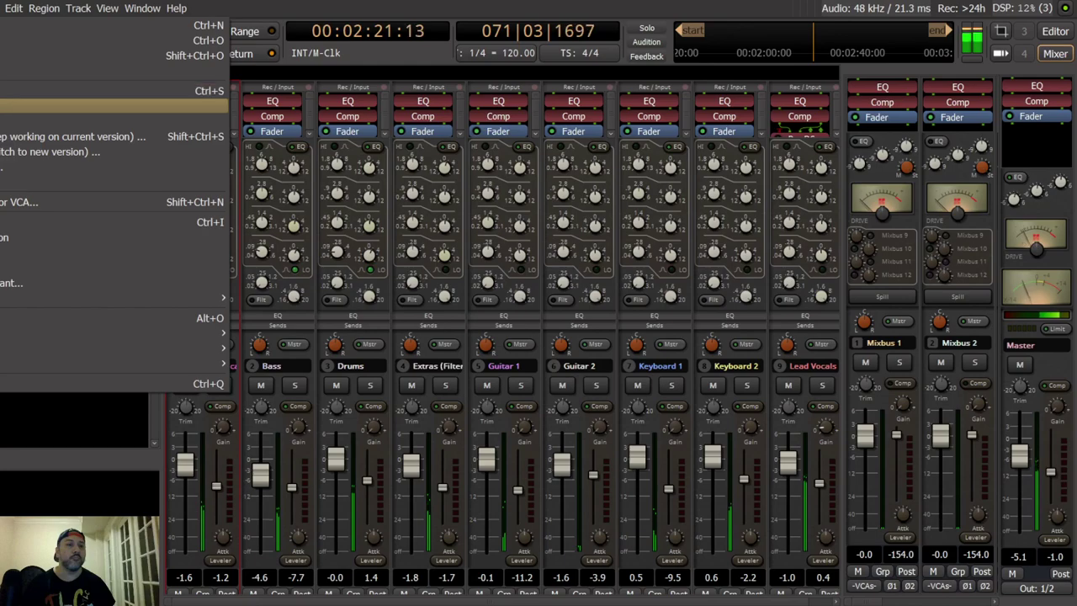
click(34, 105)
text(to ro)
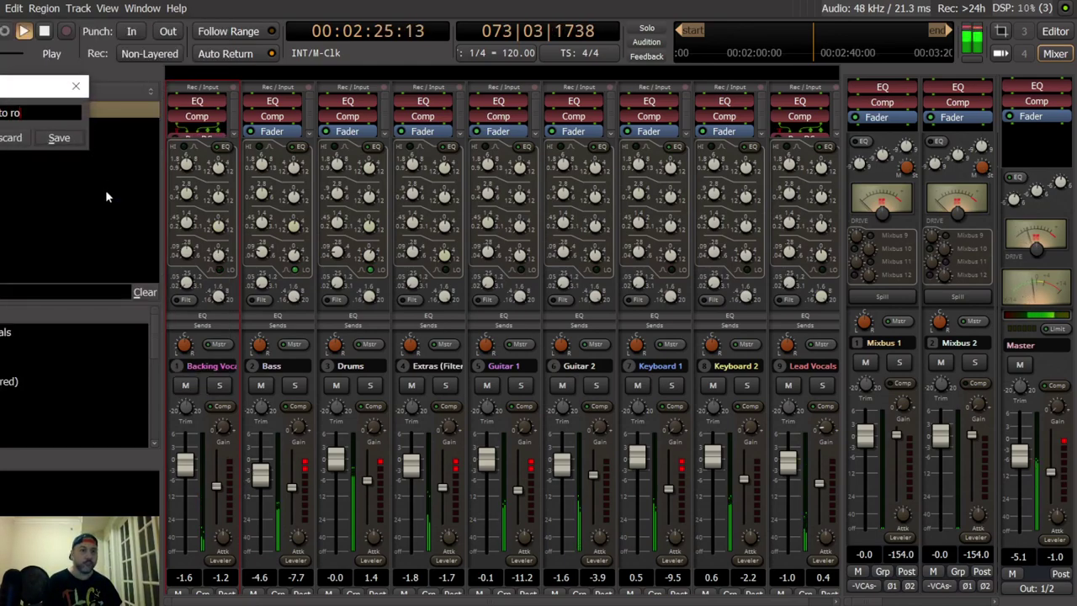
text(sanna mix)
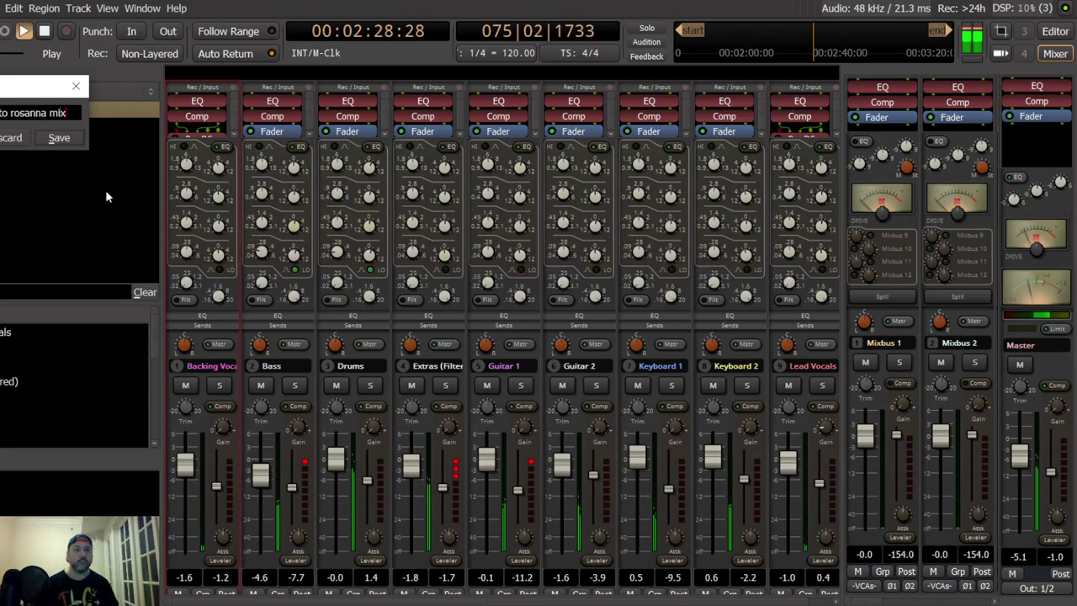
key(Return)
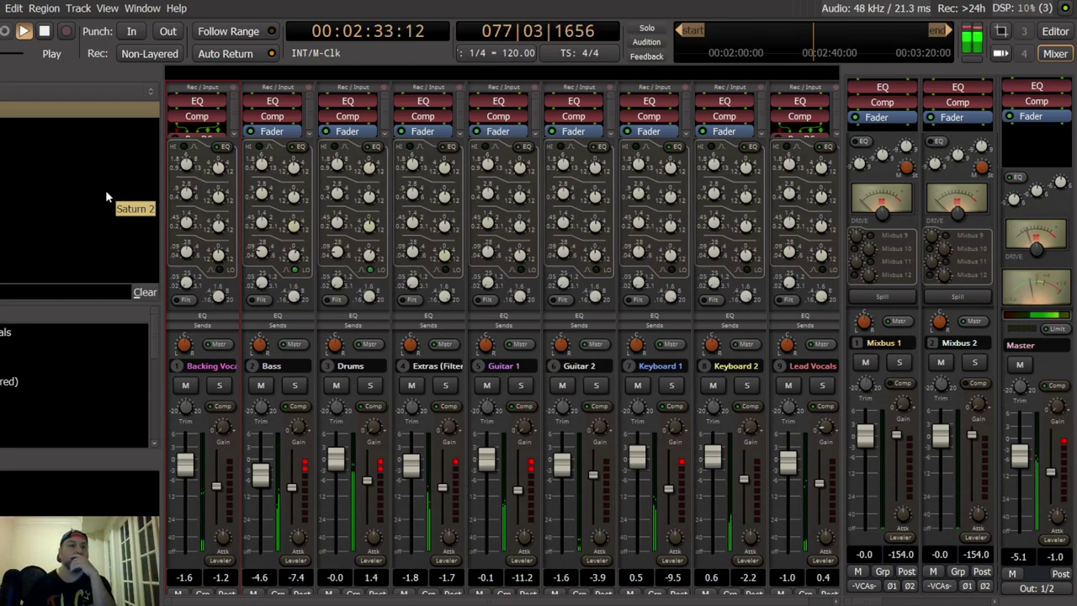
click(3, 8)
click(85, 90)
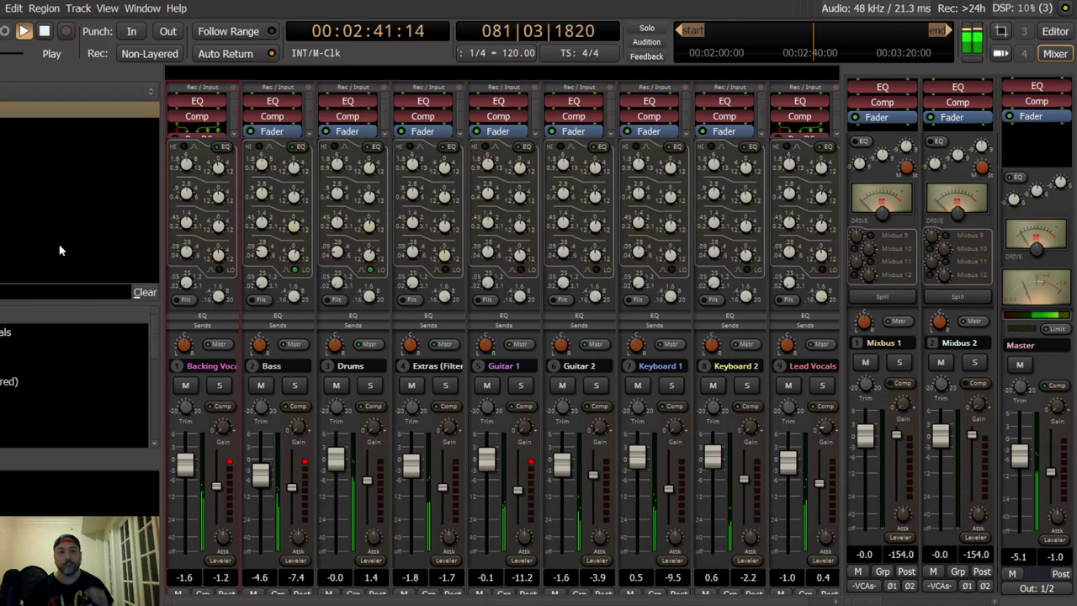
Step: Stop playback and set up an audio export in the BWAV 32float Export format with the Desktop as destination folder
click(45, 31)
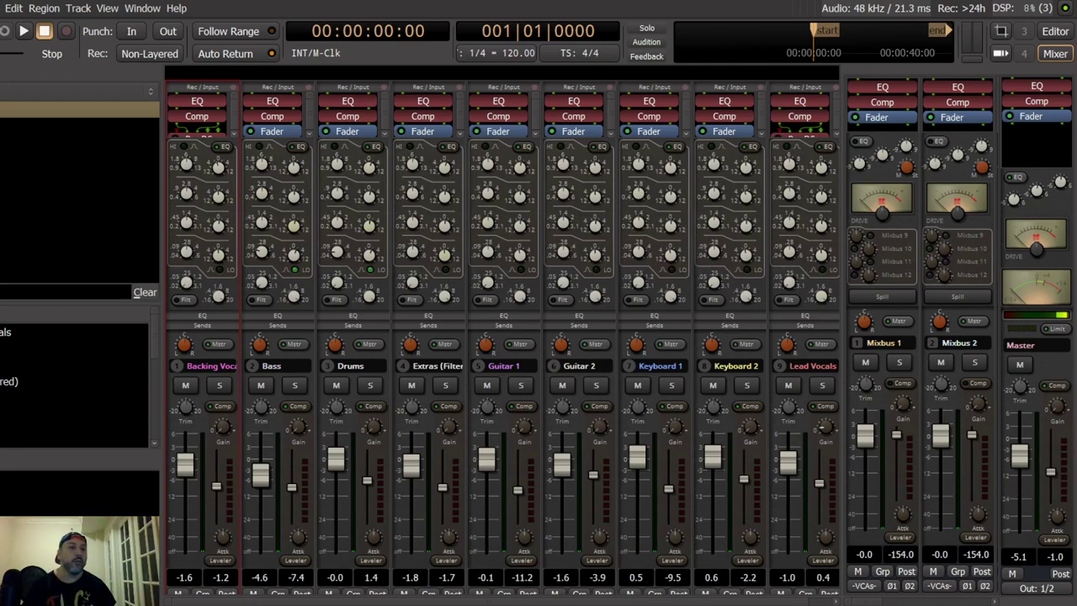
click(1, 8)
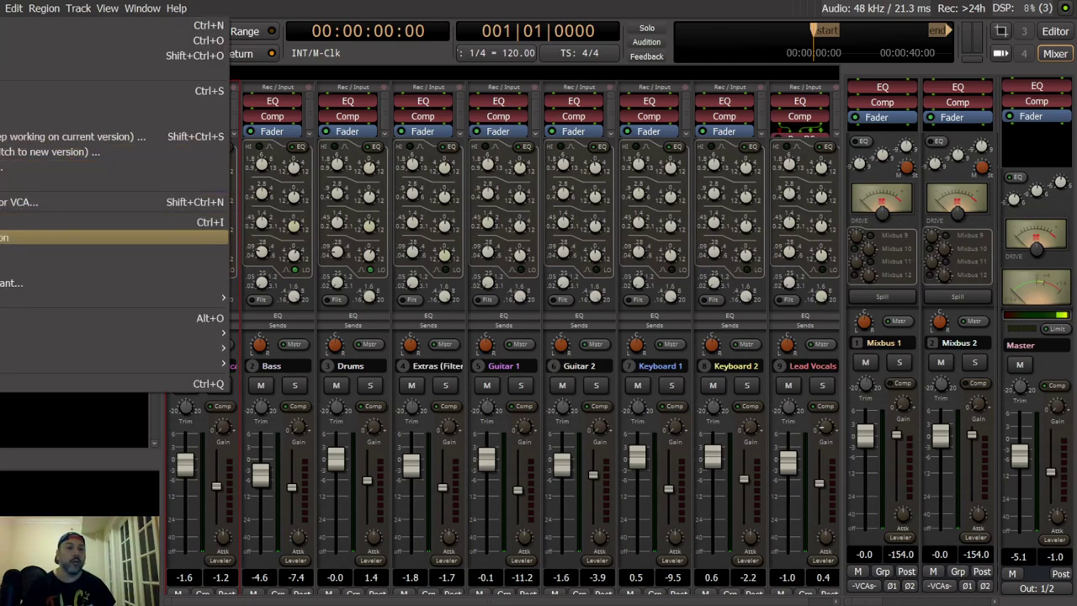
mouse_move(10, 303)
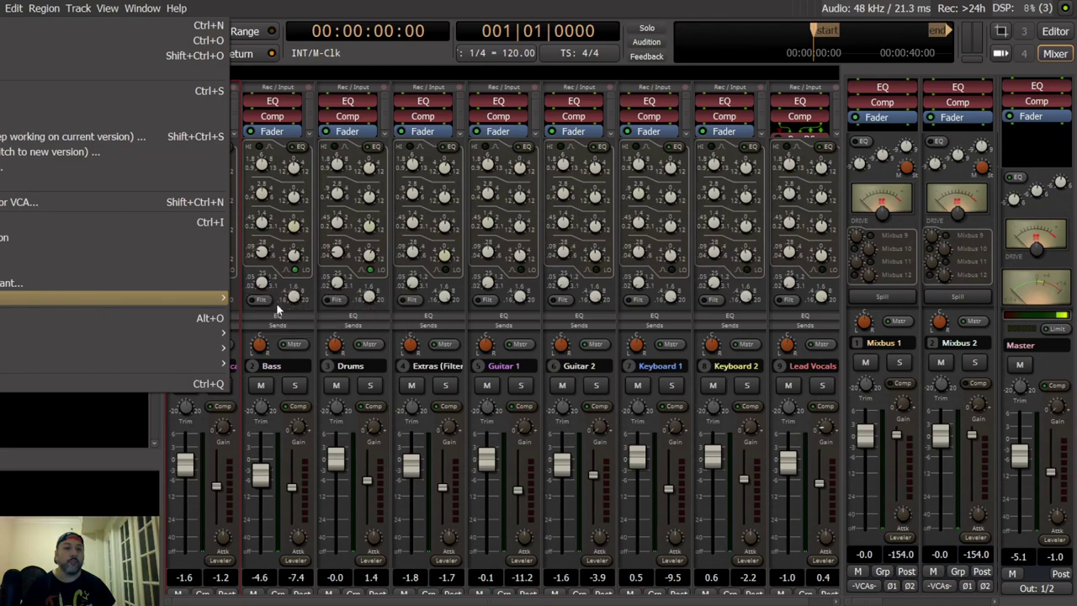
click(277, 303)
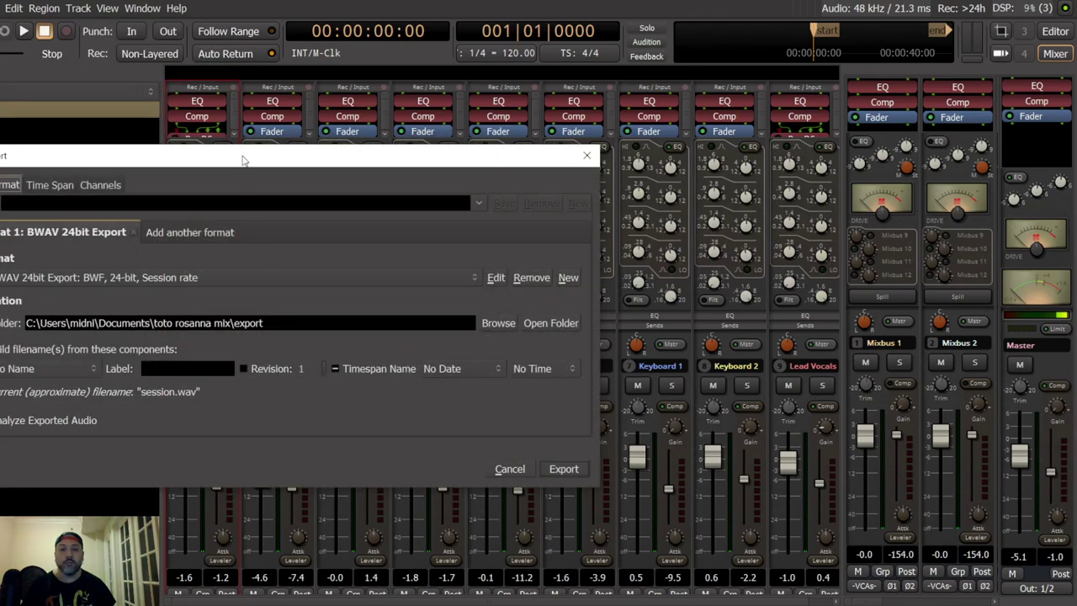
drag(258, 164, 423, 123)
click(278, 242)
click(273, 255)
click(663, 283)
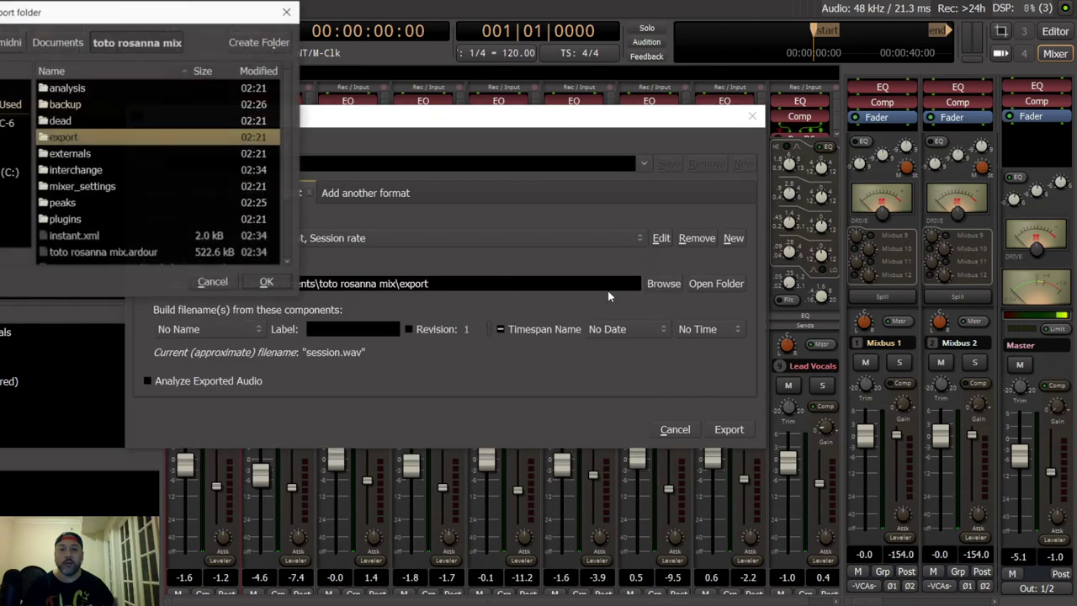
click(16, 156)
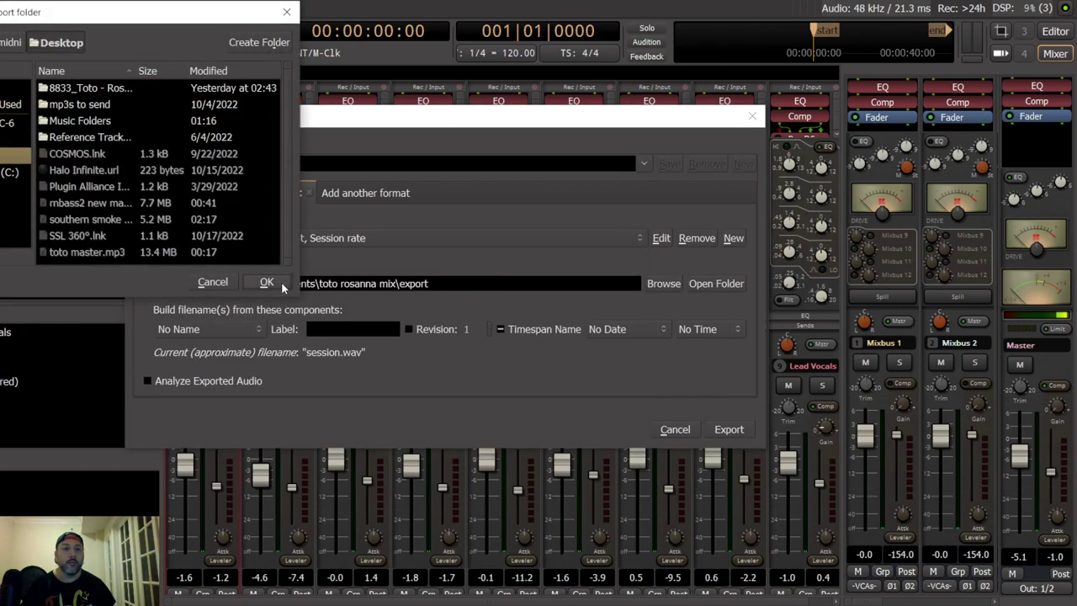
click(266, 282)
Step: Label the export "toto rosanna mix", export the session audio, and save the session
click(345, 334)
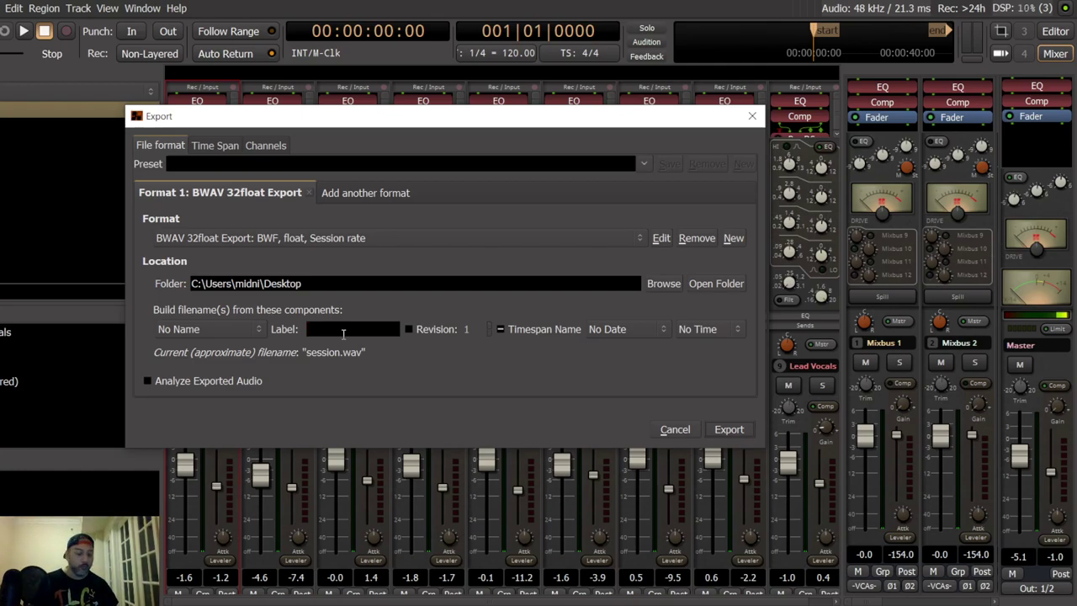
text(toto )
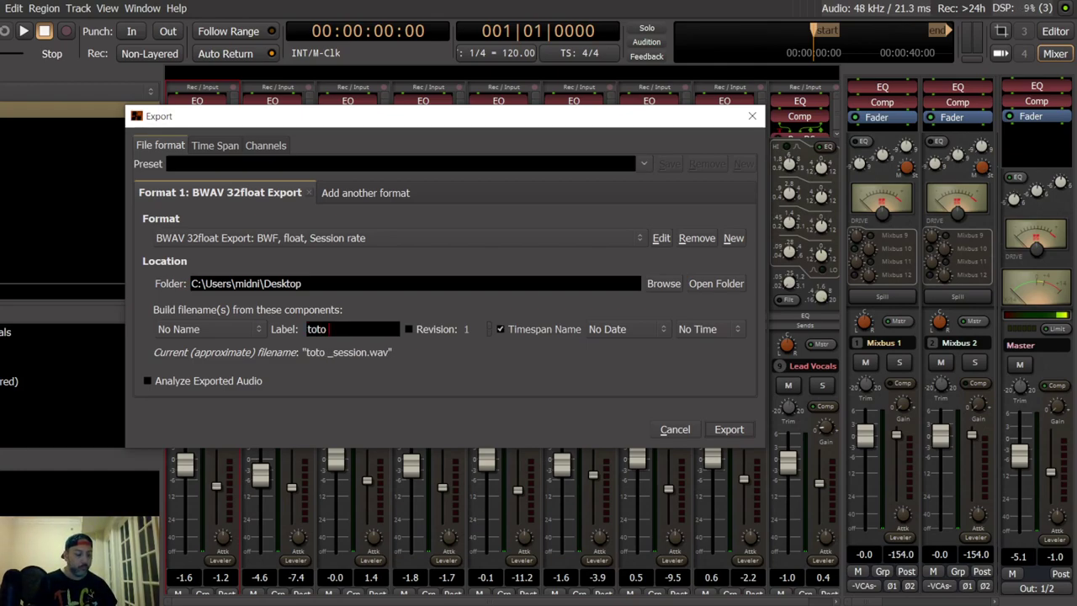
text(rosanna)
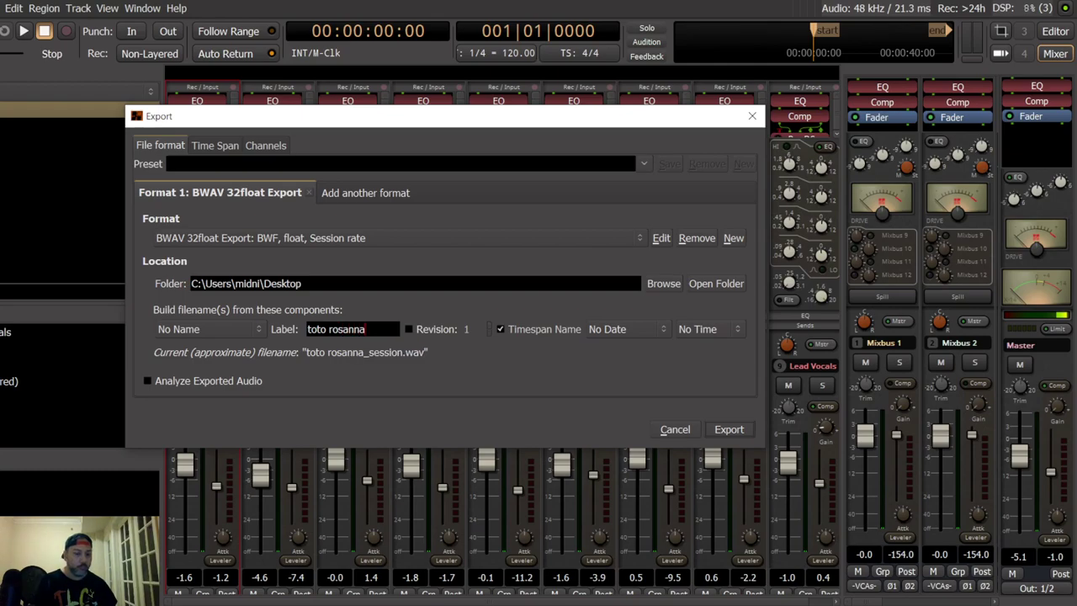
text( mix)
key(Return)
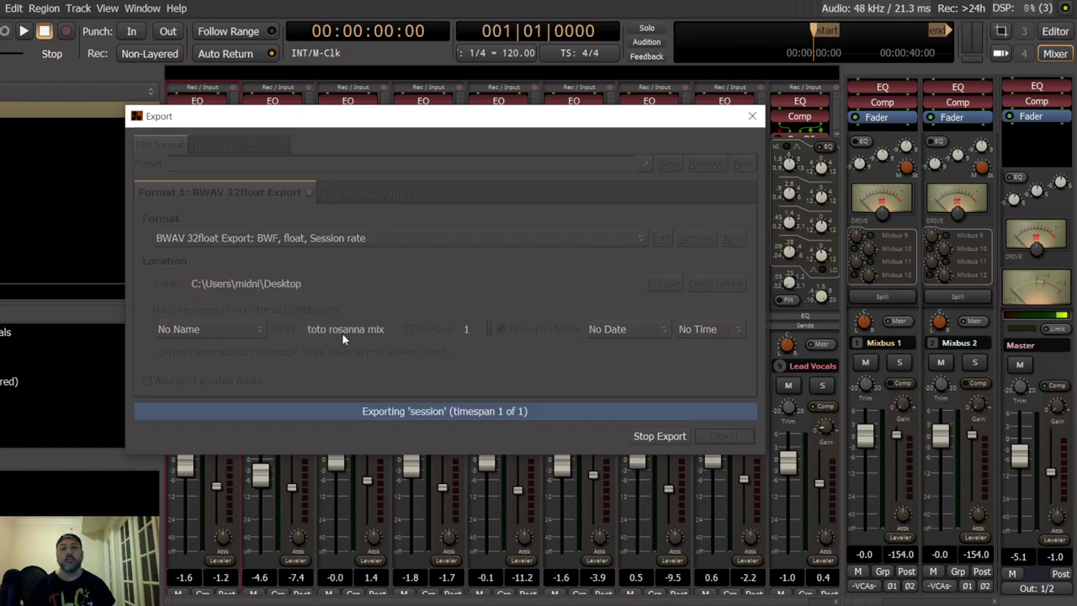
drag(395, 122, 421, 44)
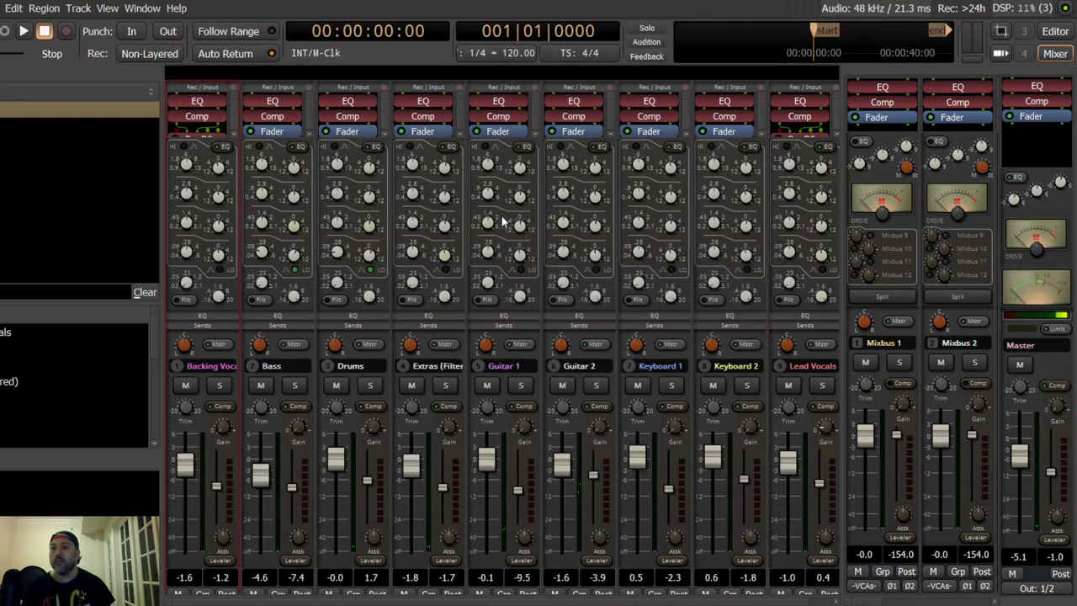
click(3, 7)
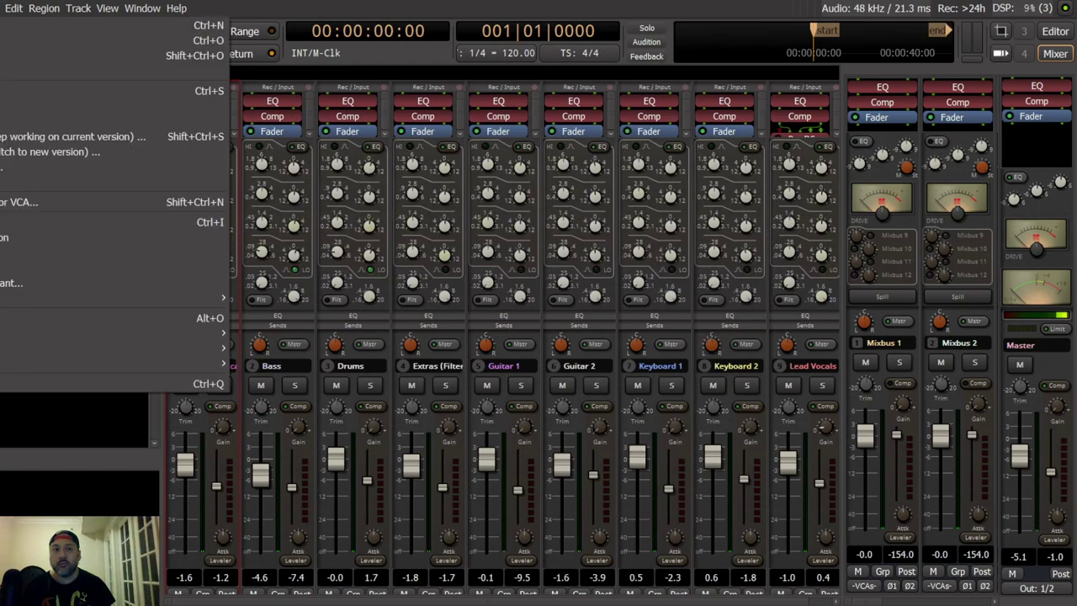
click(101, 90)
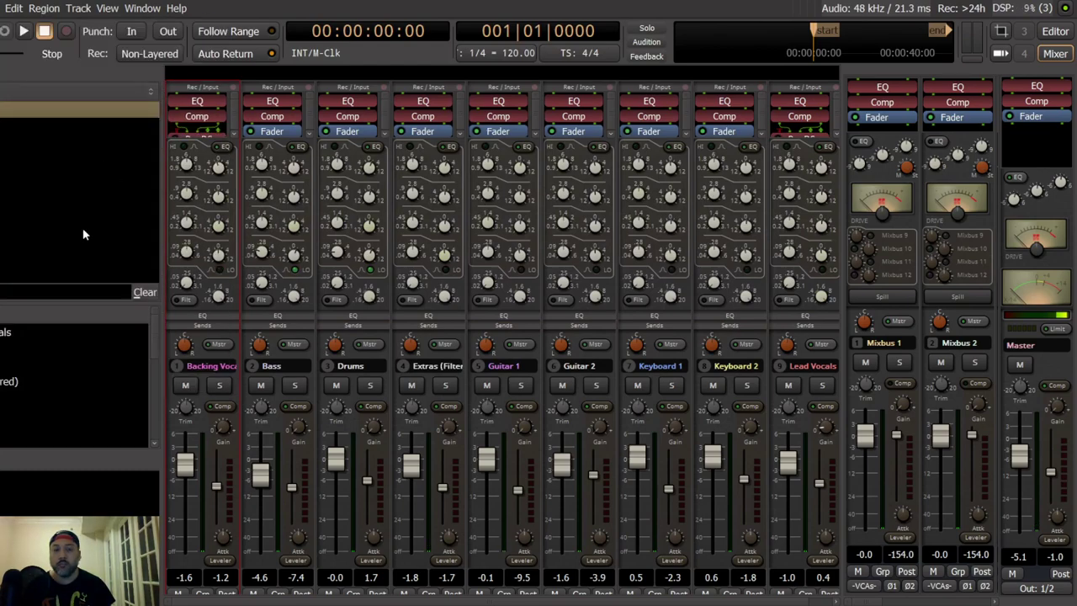